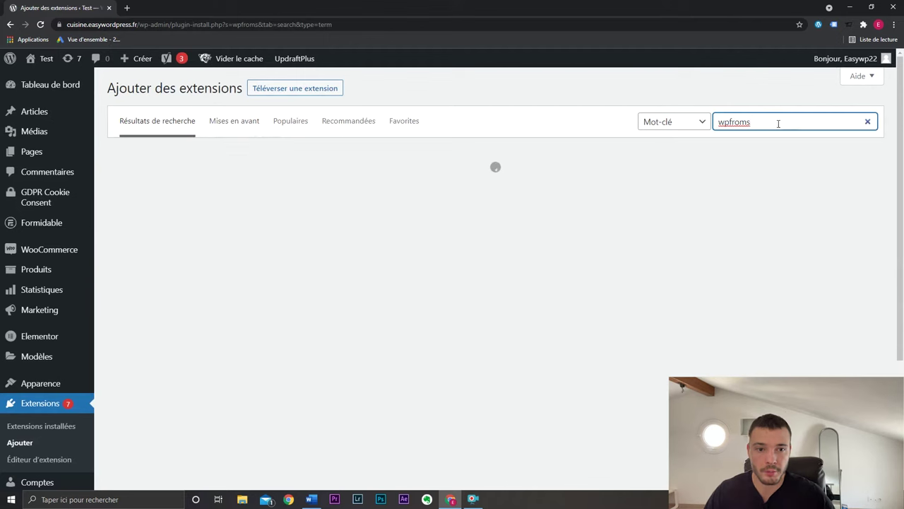
Find the Contact Form by WPForms plugin with the keyword wpforms, then install and activate it
{"action": "double_click", "coordinate": [777, 123]}
{"action": "type", "text": "wpforms"}
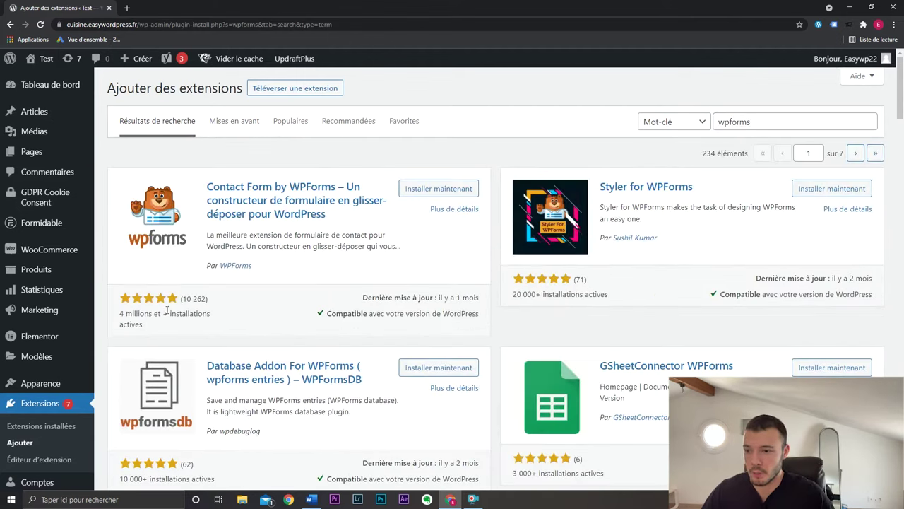
{"action": "left_click_drag", "start_coordinate": [120, 316], "coordinate": [242, 318]}
{"action": "left_click", "coordinate": [242, 318]}
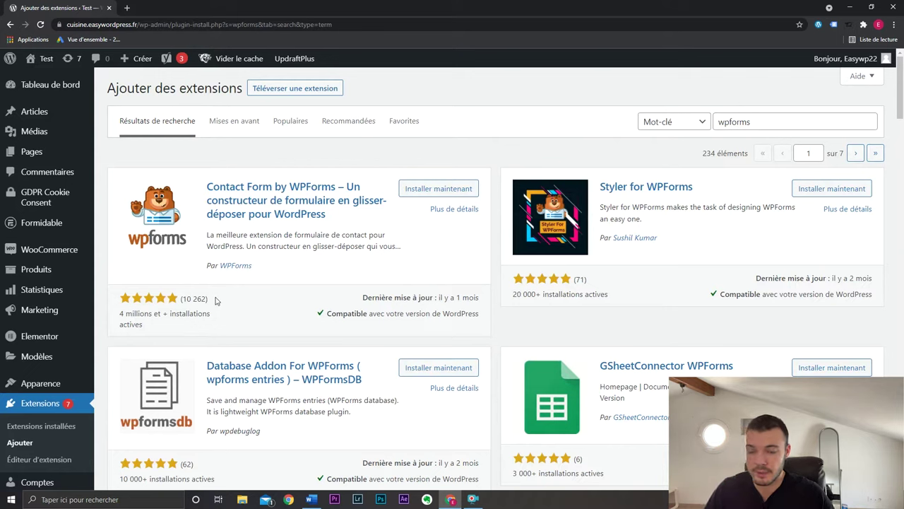
{"action": "left_click", "coordinate": [431, 189]}
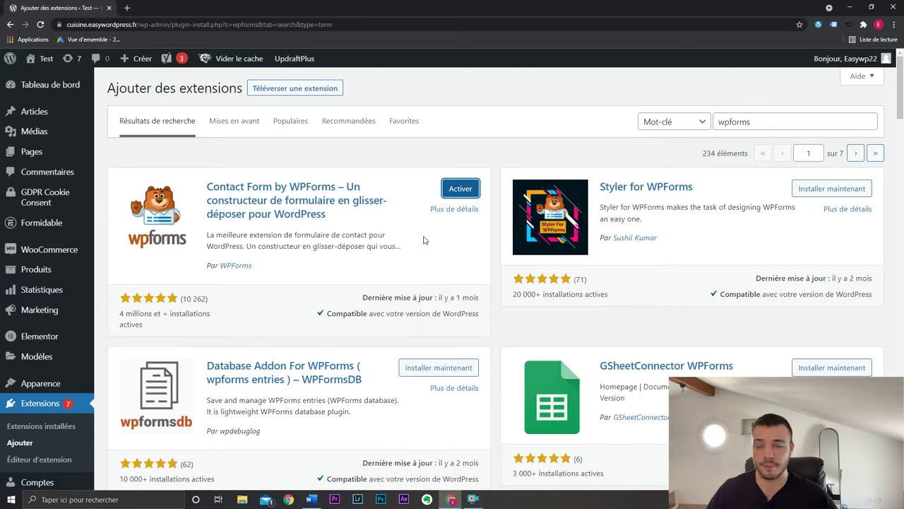
{"action": "left_click", "coordinate": [460, 192]}
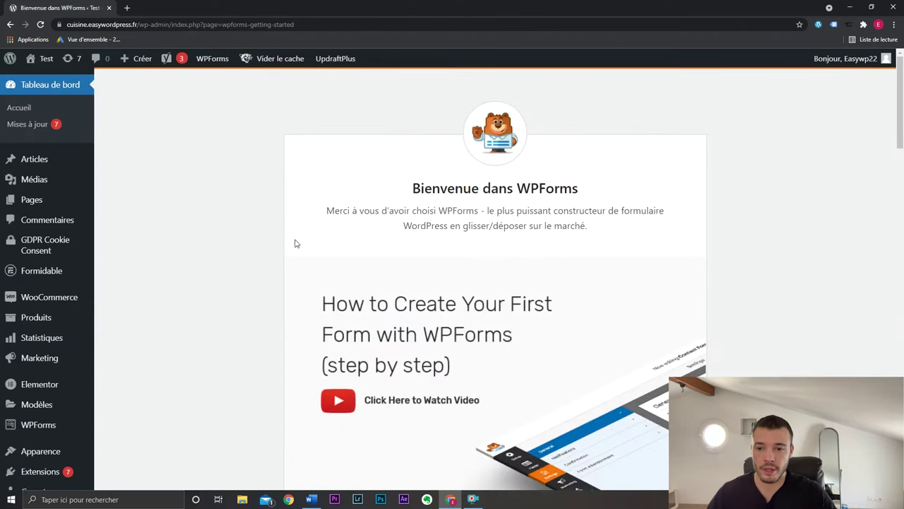
Start creating the first form from the WPForms welcome page and name it Contact
{"action": "scroll", "coordinate": [296, 245], "scroll_direction": "down", "scroll_amount": 1}
{"action": "scroll", "coordinate": [297, 246], "scroll_direction": "down", "scroll_amount": 2}
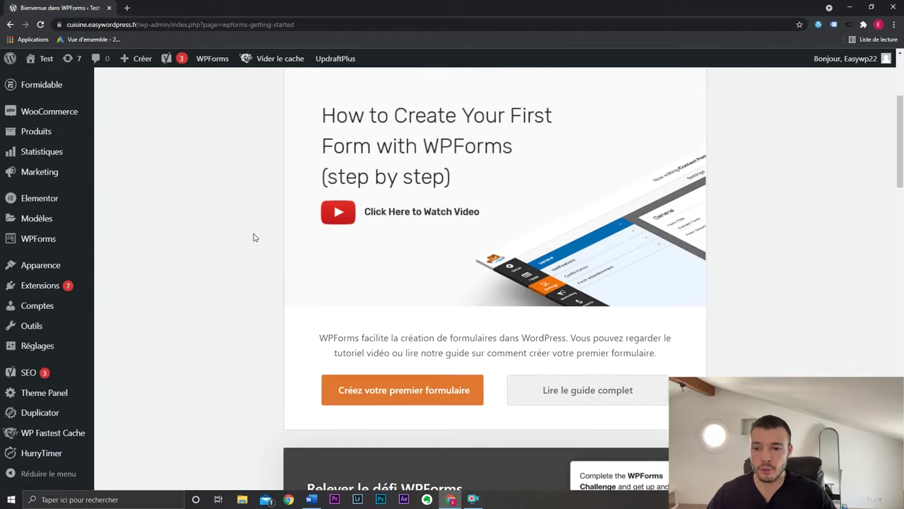
{"action": "scroll", "coordinate": [255, 238], "scroll_direction": "down", "scroll_amount": 1}
{"action": "scroll", "coordinate": [255, 237], "scroll_direction": "down", "scroll_amount": 2}
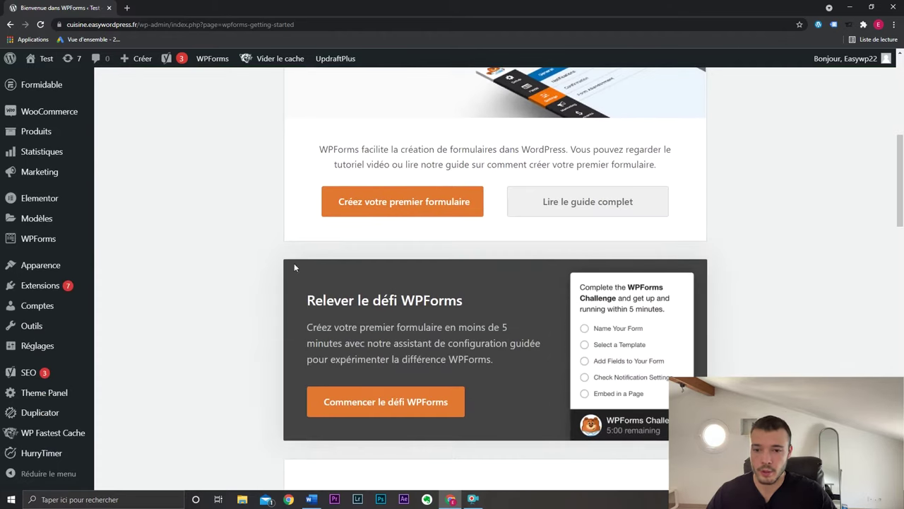
{"action": "left_click", "coordinate": [415, 204]}
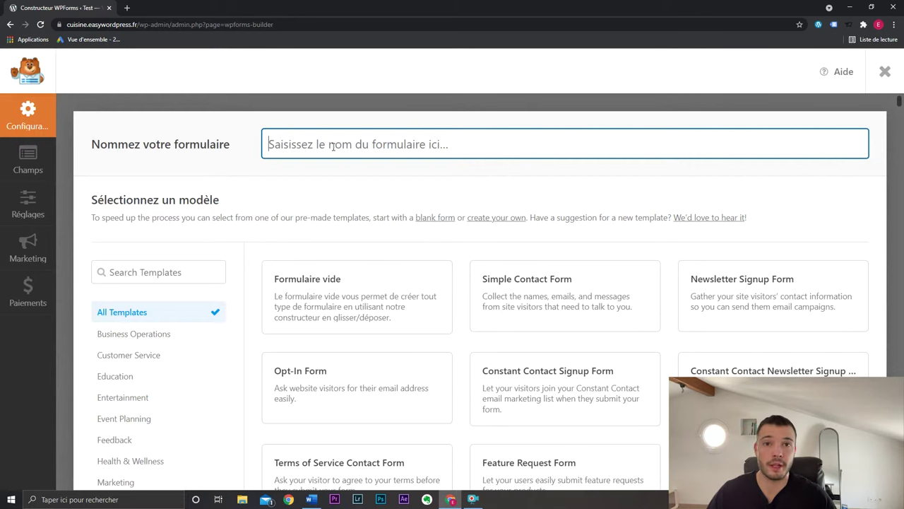
{"action": "type", "text": "o"}
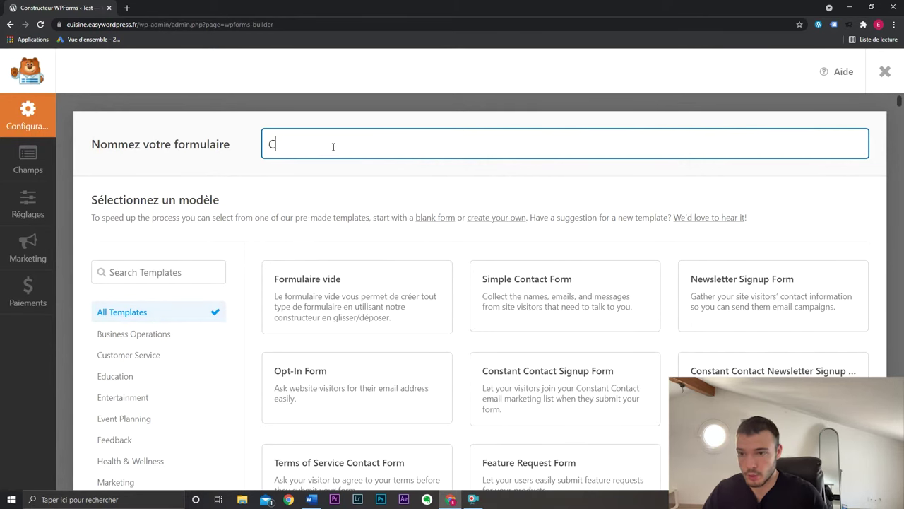
{"action": "type", "text": "ontact"}
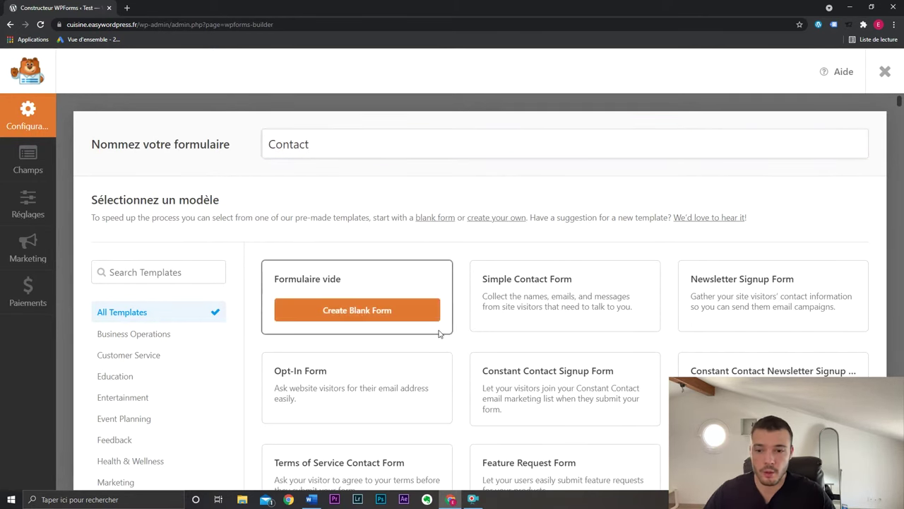
Browse the available form templates and create the form from the Simple Contact Form template
{"action": "scroll", "coordinate": [438, 333], "scroll_direction": "down", "scroll_amount": 7}
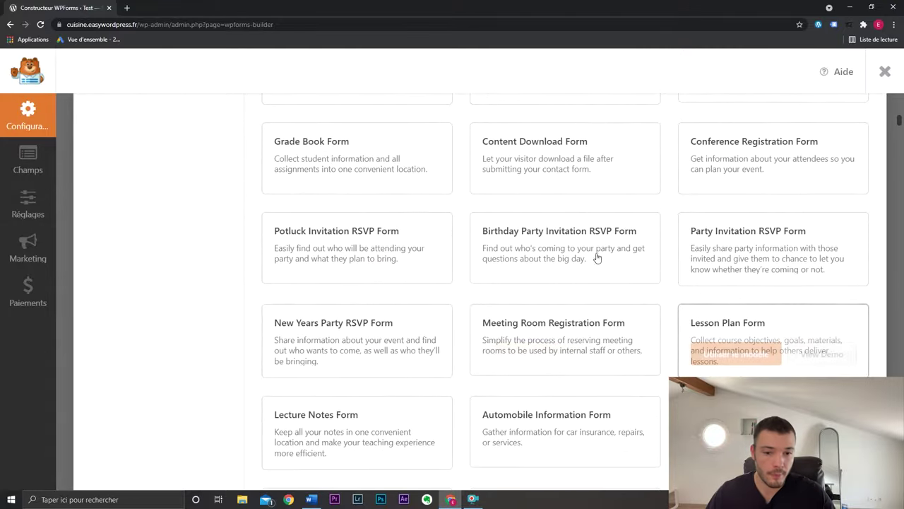
{"action": "scroll", "coordinate": [452, 319], "scroll_direction": "down", "scroll_amount": 4}
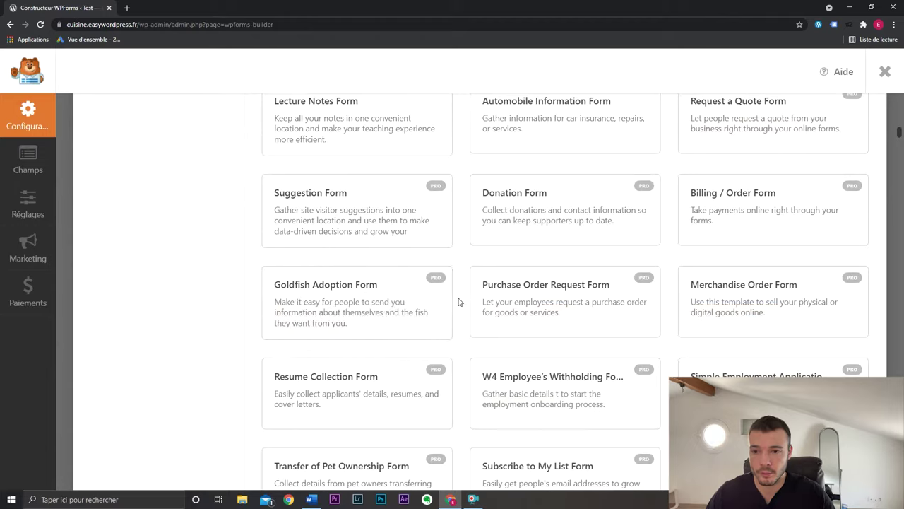
{"action": "scroll", "coordinate": [458, 302], "scroll_direction": "up", "scroll_amount": 4}
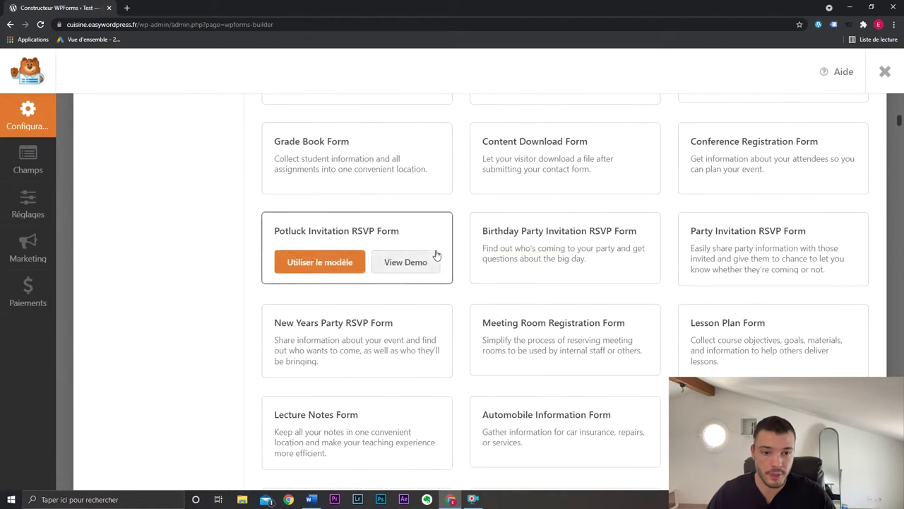
{"action": "mouse_move", "coordinate": [558, 141]}
{"action": "scroll", "coordinate": [460, 236], "scroll_direction": "up", "scroll_amount": 5}
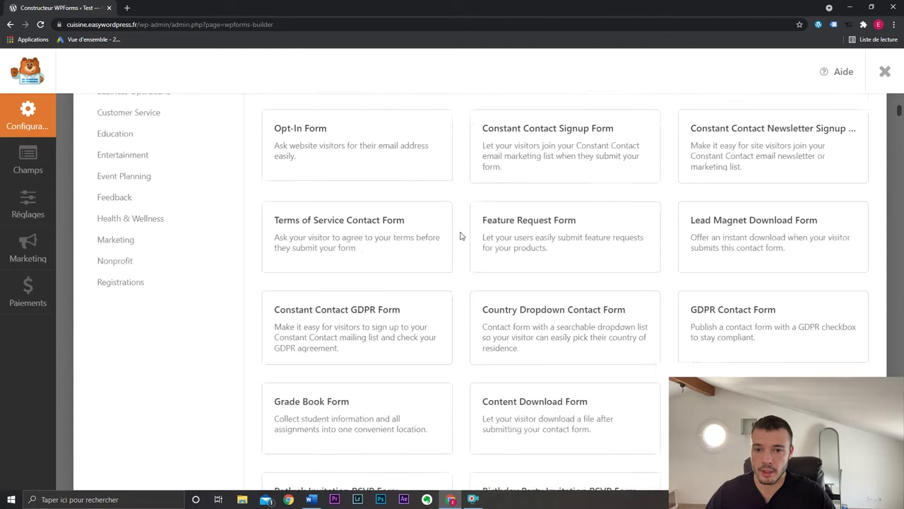
{"action": "mouse_move", "coordinate": [539, 211]}
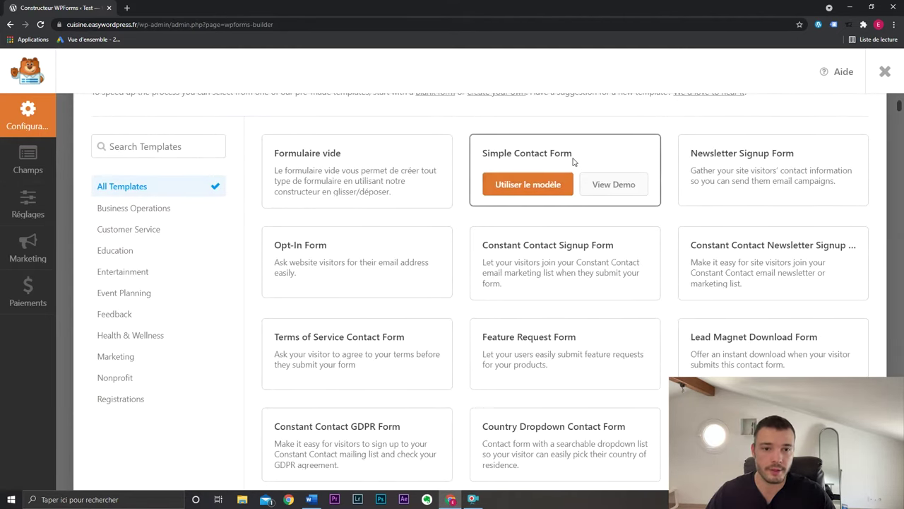
{"action": "mouse_move", "coordinate": [716, 158]}
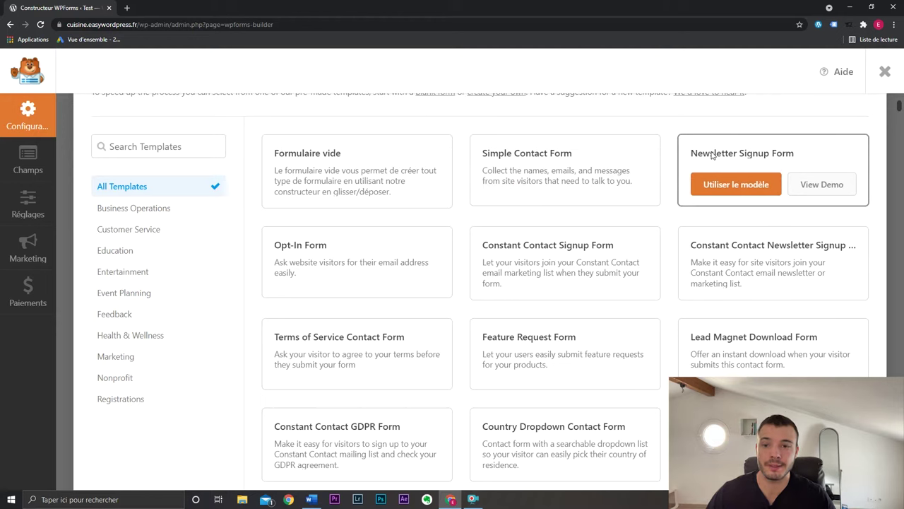
{"action": "mouse_move", "coordinate": [684, 351]}
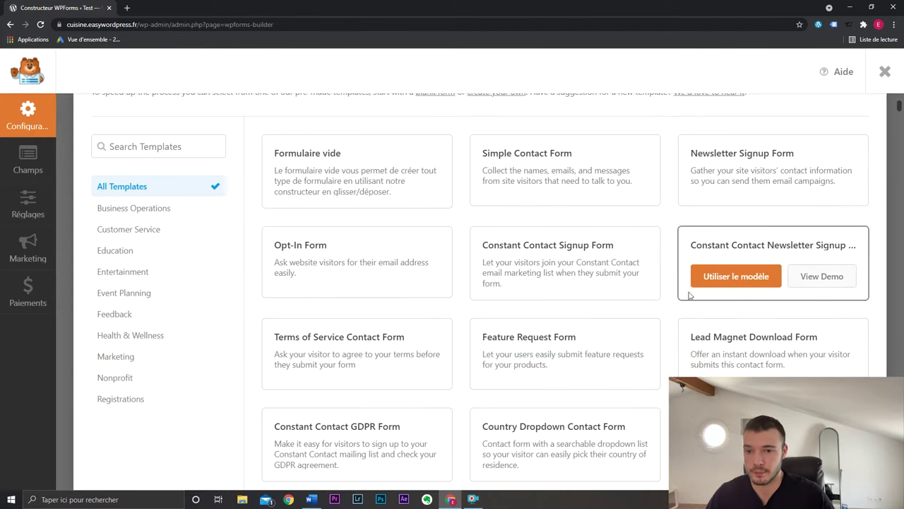
{"action": "mouse_move", "coordinate": [523, 185]}
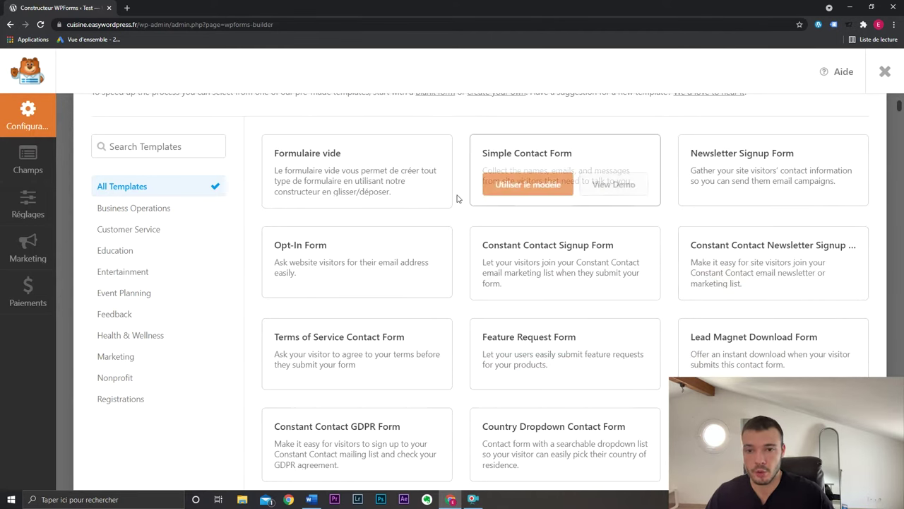
{"action": "left_click", "coordinate": [528, 185]}
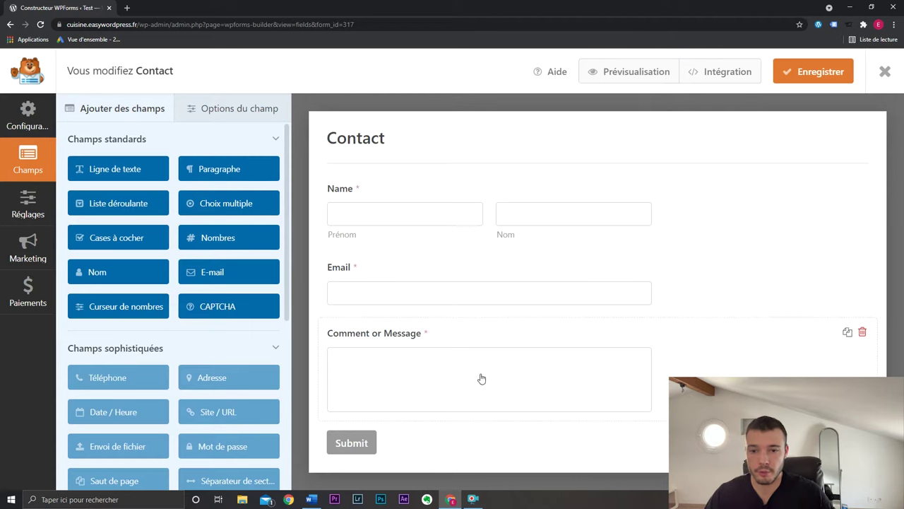
Change the label of the form's Name field to Nom
{"action": "left_click", "coordinate": [670, 203]}
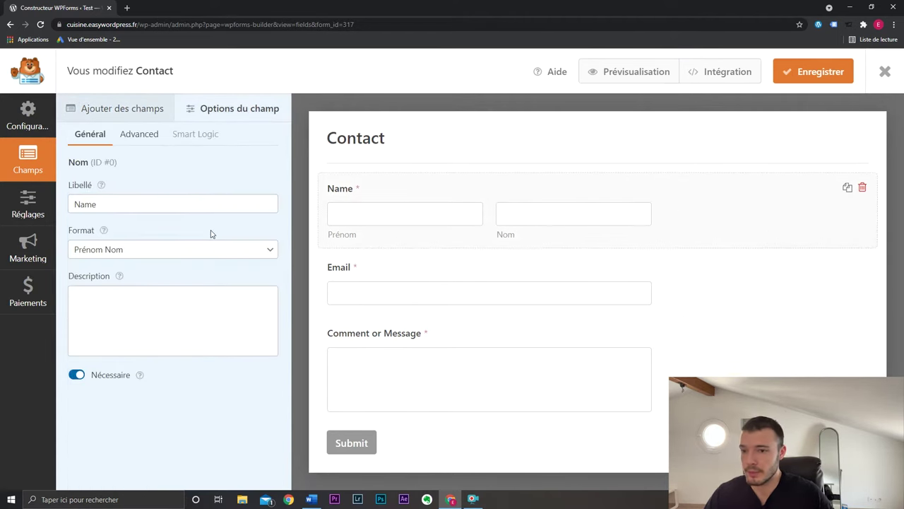
{"action": "double_click", "coordinate": [203, 204]}
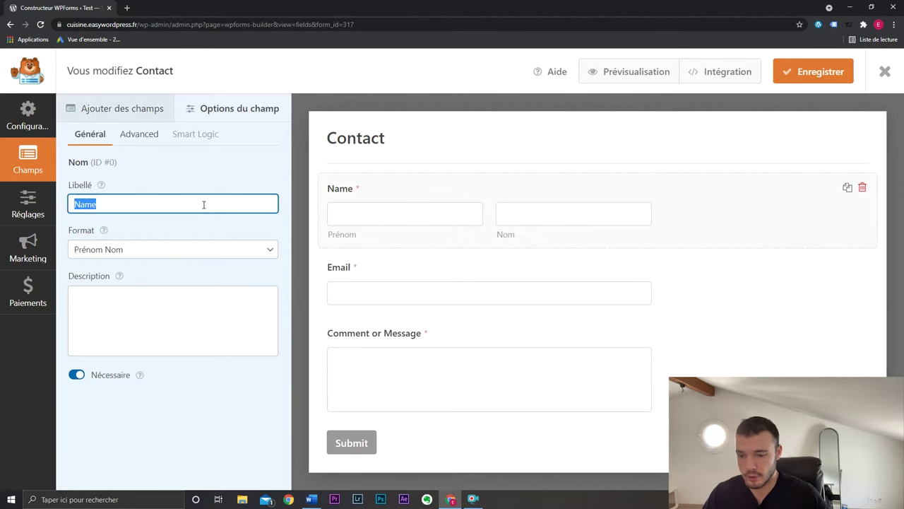
{"action": "type", "text": "Nom"}
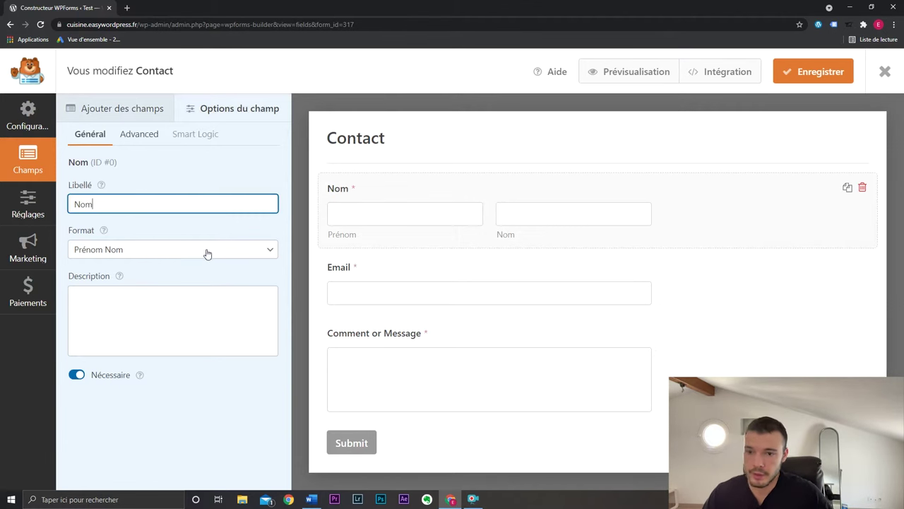
Try the Simple and Prénom 2ème Prénom Nom formats on the Nom field and restore the Prénom Nom format
{"action": "left_click", "coordinate": [207, 252]}
{"action": "left_click", "coordinate": [200, 265]}
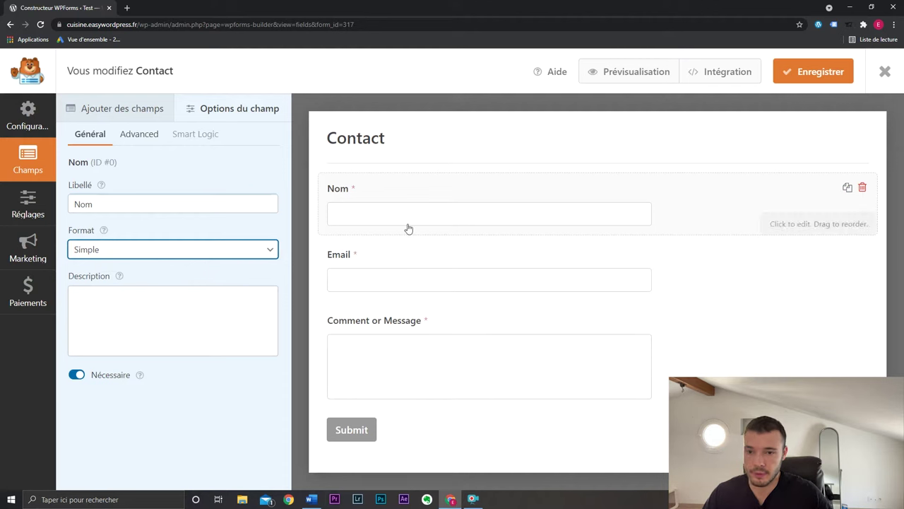
{"action": "left_click", "coordinate": [167, 251]}
{"action": "left_click", "coordinate": [162, 276]}
{"action": "left_click", "coordinate": [176, 254]}
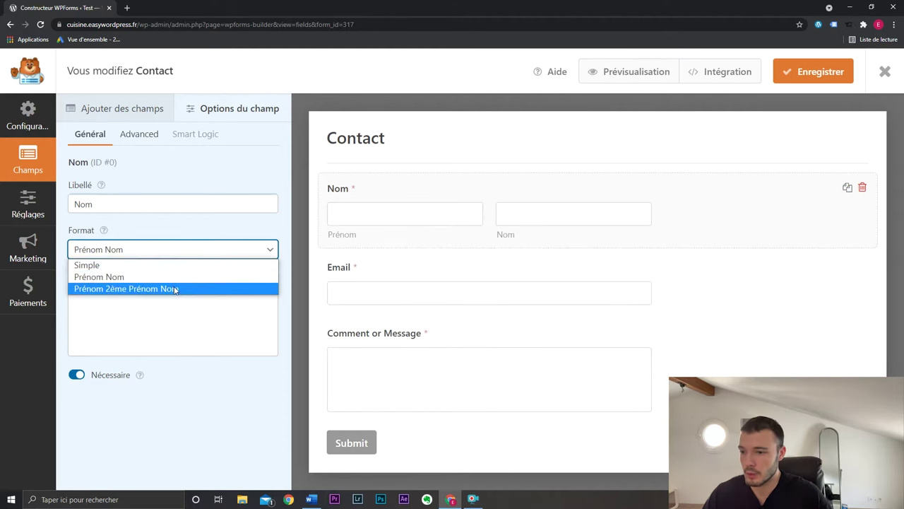
{"action": "left_click", "coordinate": [173, 288]}
{"action": "left_click", "coordinate": [255, 249]}
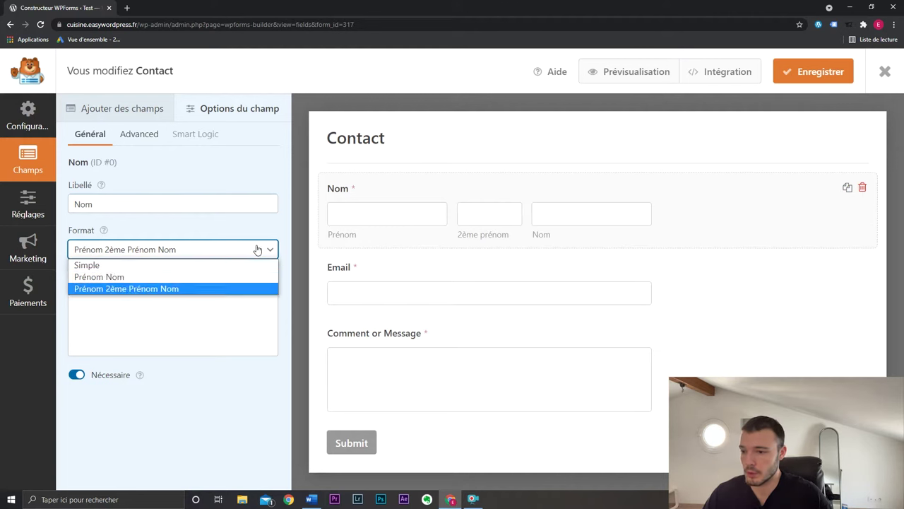
{"action": "left_click", "coordinate": [204, 276]}
Try the description "Veuillez indiquer votre prénom" on the Nom field and clear it again
{"action": "left_click", "coordinate": [187, 303]}
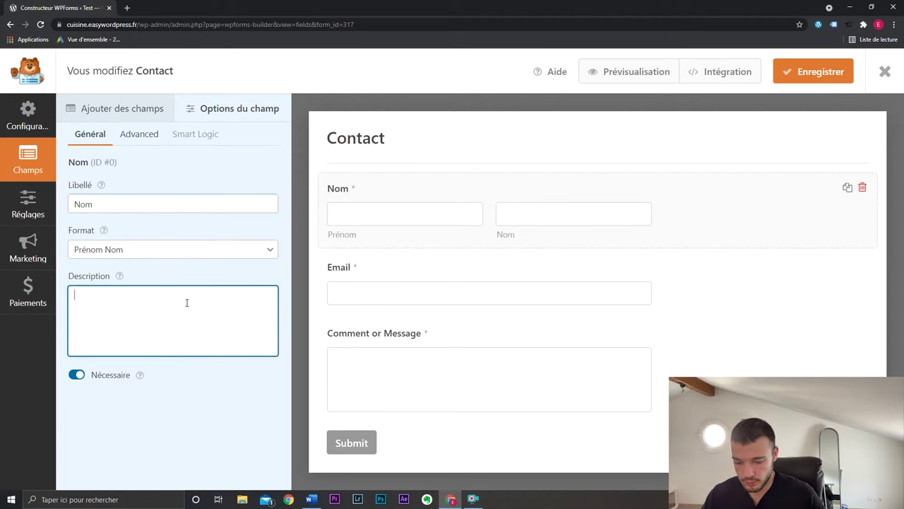
{"action": "type", "text": "Veuillez indiq"}
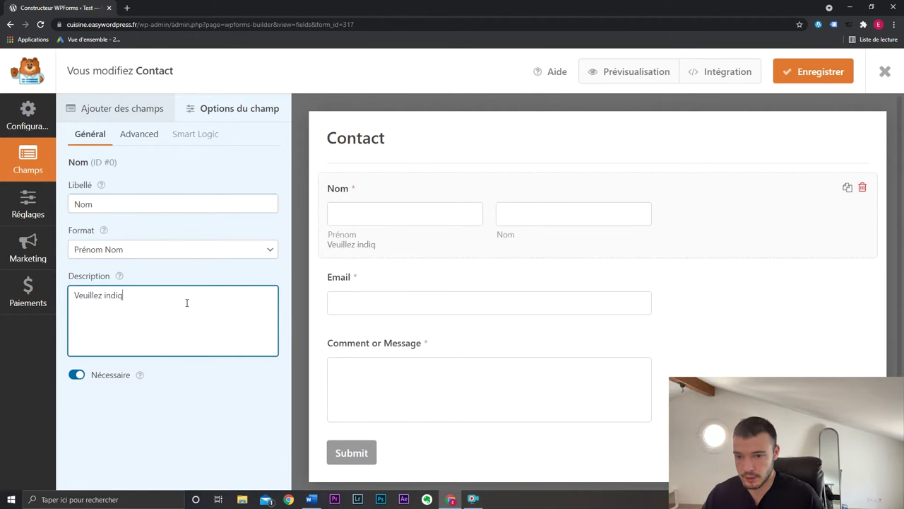
{"action": "type", "text": "uer votre pré"}
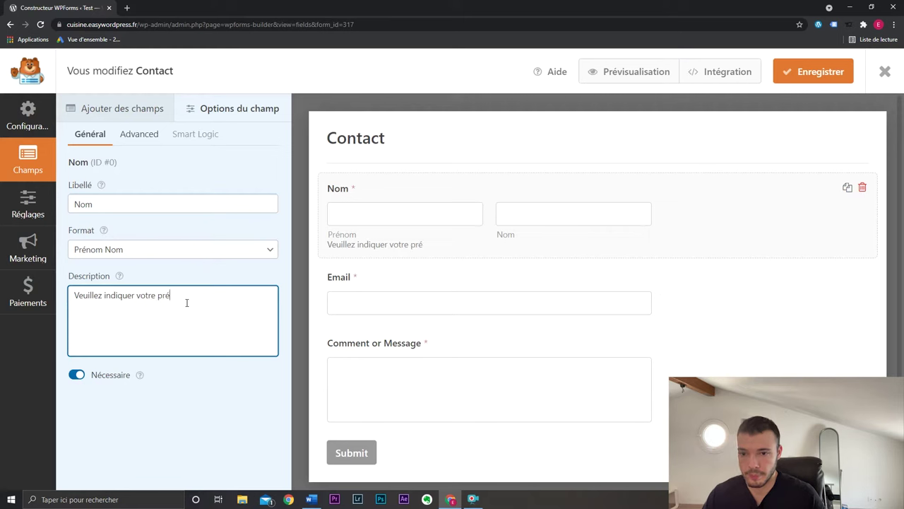
{"action": "type", "text": "nom"}
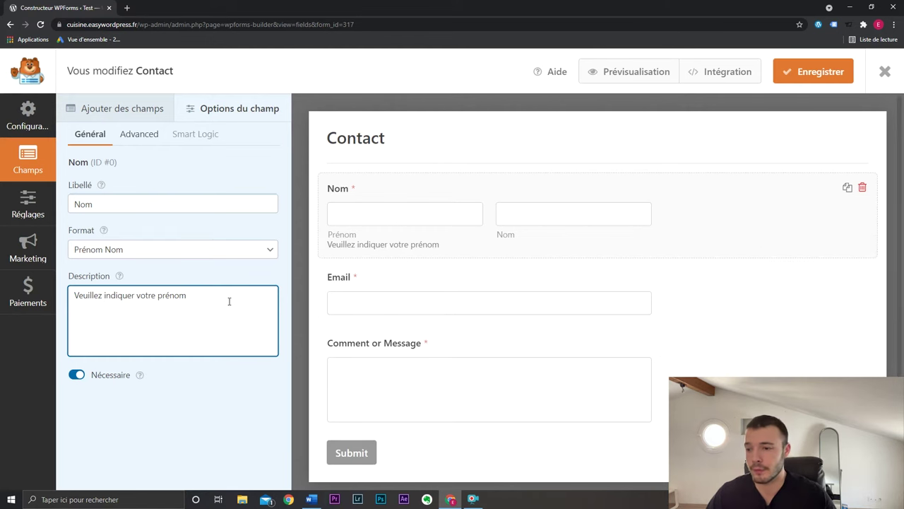
{"action": "key", "text": "ctrl+a"}
{"action": "key", "text": "BackSpace"}
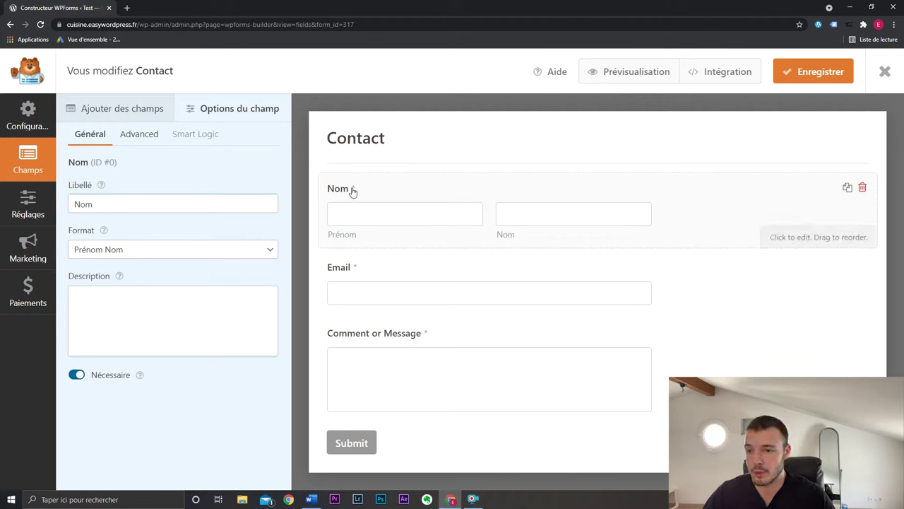
Switch the Nom field's required setting off and back on, and try the Petite field size before restoring Moyenne
{"action": "left_click", "coordinate": [79, 376]}
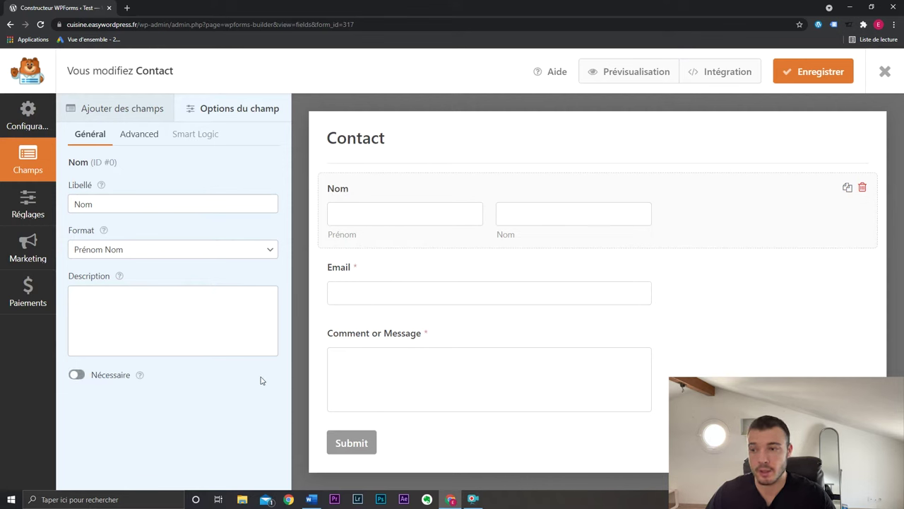
{"action": "left_click", "coordinate": [77, 375]}
{"action": "left_click", "coordinate": [146, 136]}
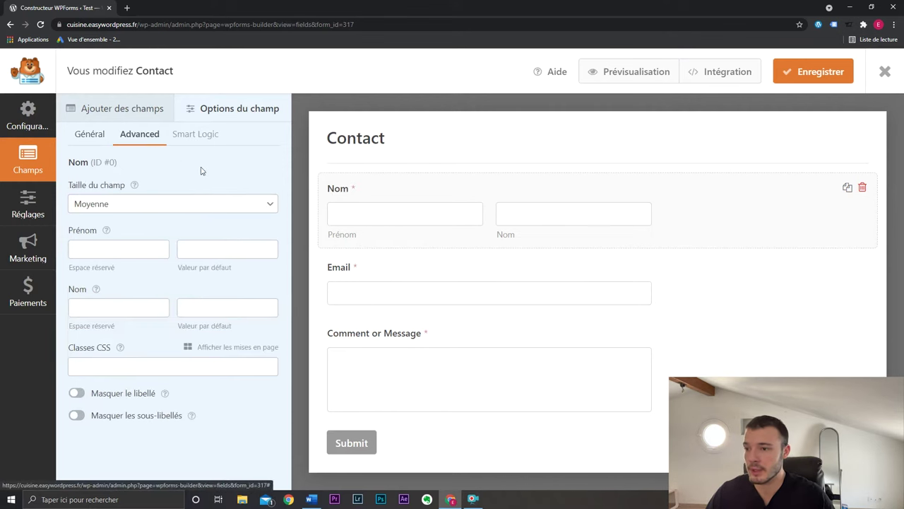
{"action": "left_click", "coordinate": [154, 205]}
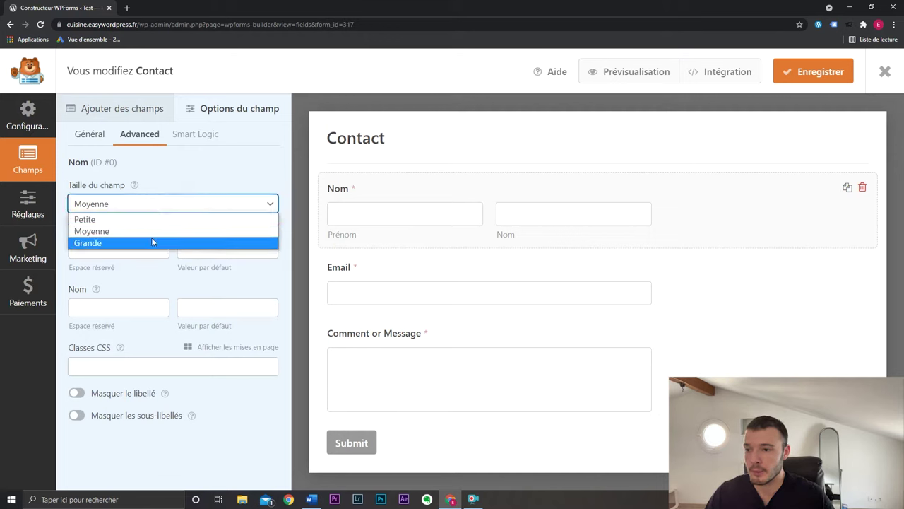
{"action": "left_click", "coordinate": [152, 219]}
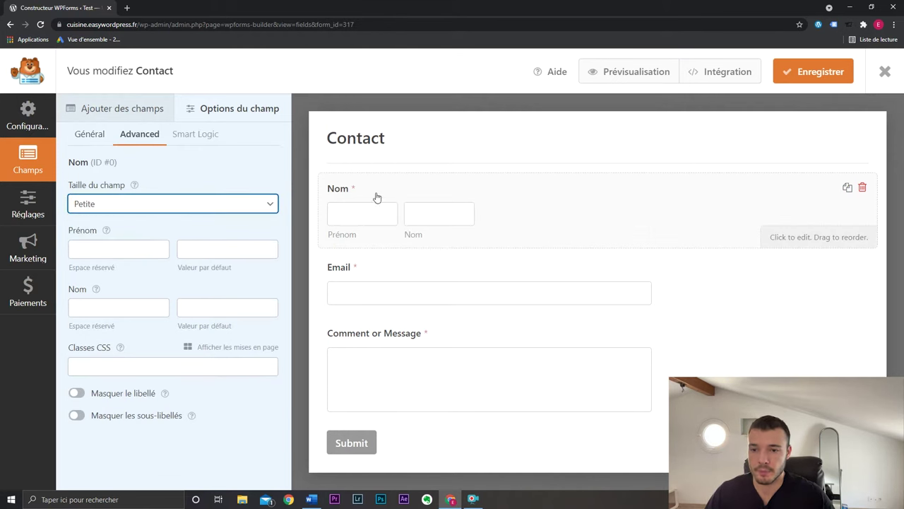
{"action": "left_click", "coordinate": [208, 202]}
{"action": "left_click", "coordinate": [194, 234]}
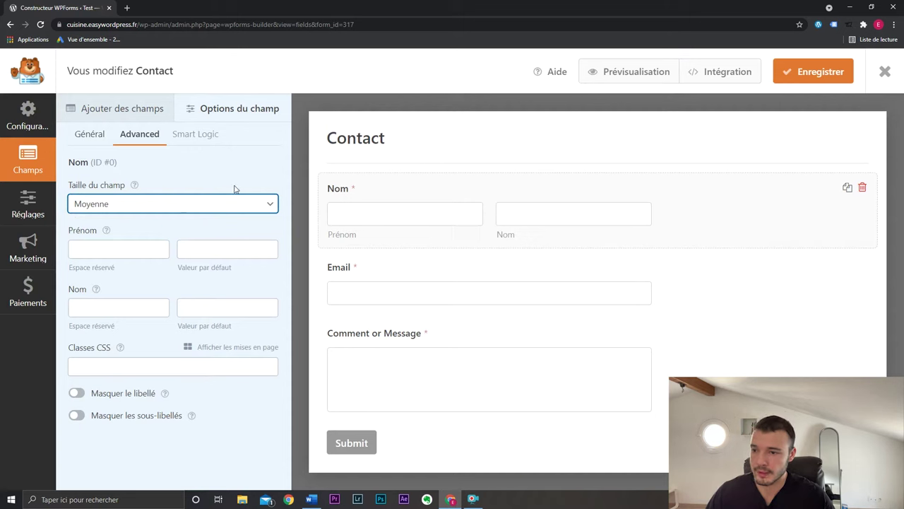
Set the placeholder of the Nom field's Prénom input to "Prénom"
{"action": "left_click", "coordinate": [130, 247]}
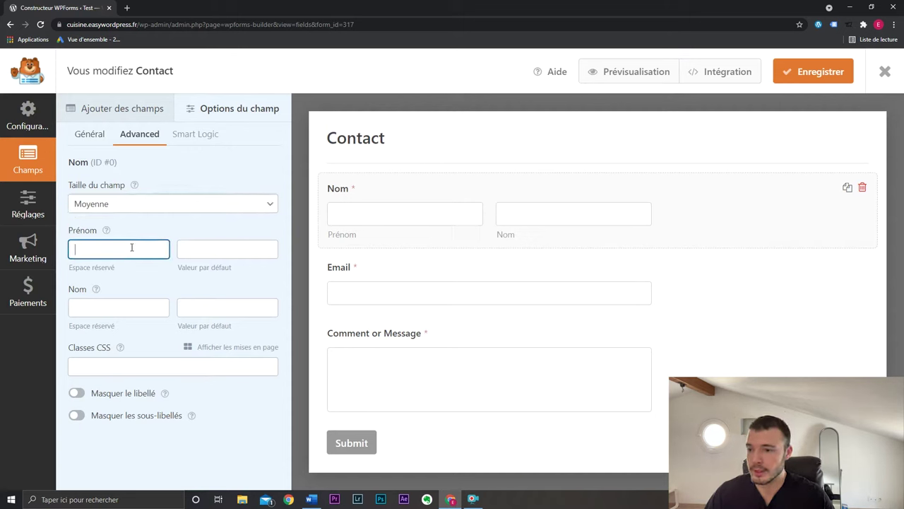
{"action": "left_click", "coordinate": [221, 249]}
{"action": "left_click", "coordinate": [153, 248]}
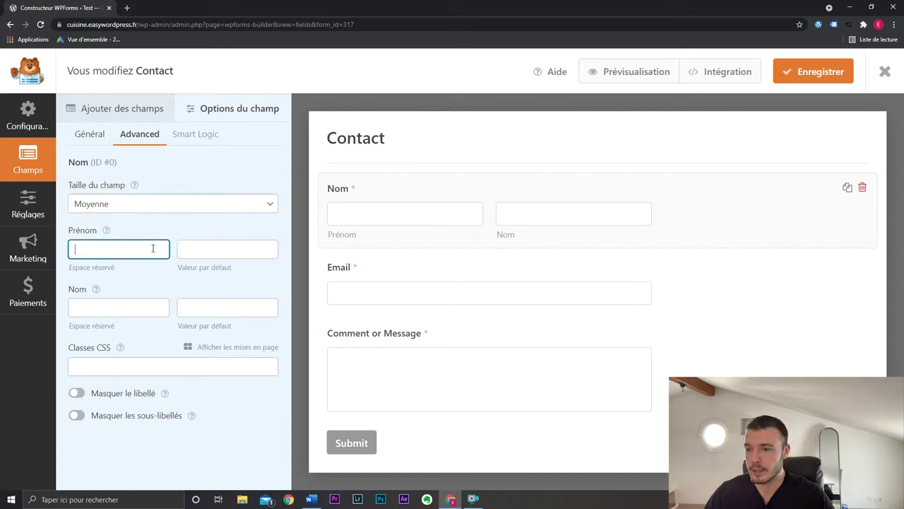
{"action": "type", "text": "Prénom"}
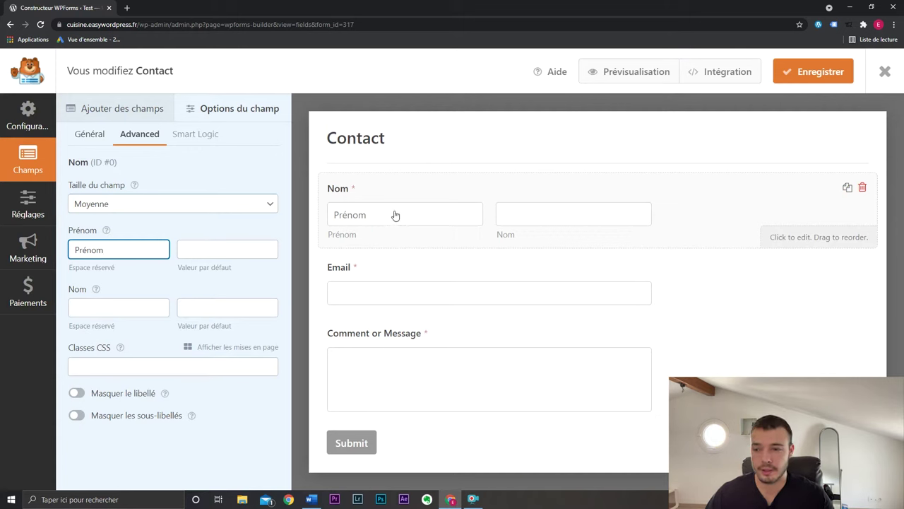
Try default values on the Prénom and Nom inputs, with "Nom" for the latter, and clear them again
{"action": "left_click", "coordinate": [247, 253]}
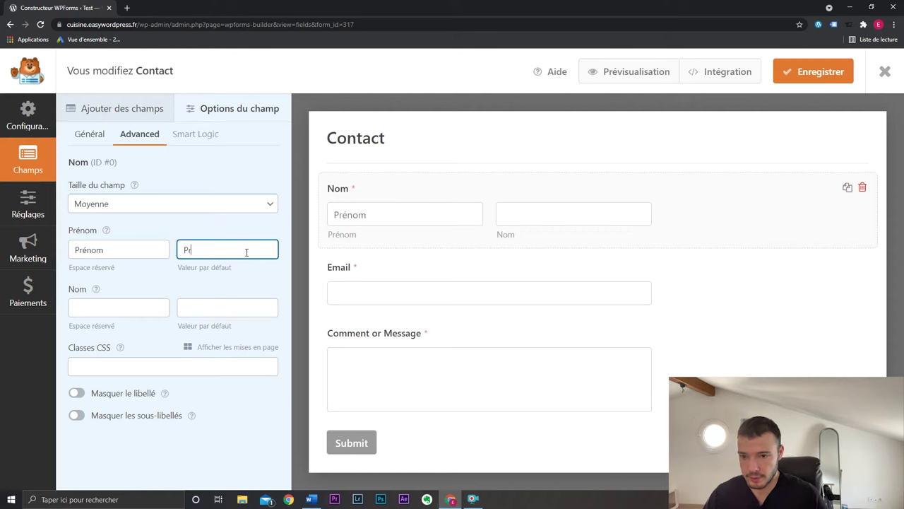
{"action": "key", "text": "BackSpace"}
{"action": "key", "text": "BackSpace"}
{"action": "key", "text": "BackSpace"}
{"action": "left_click", "coordinate": [241, 306]}
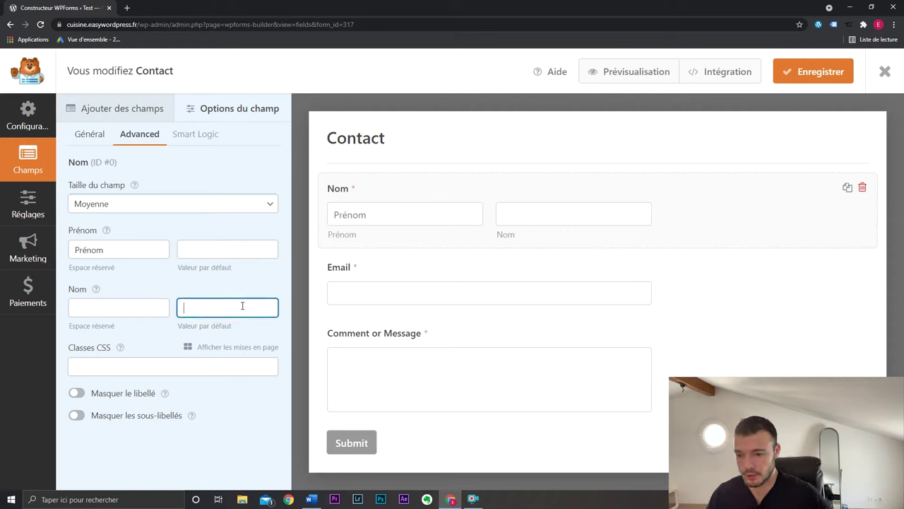
{"action": "left_click", "coordinate": [554, 214]}
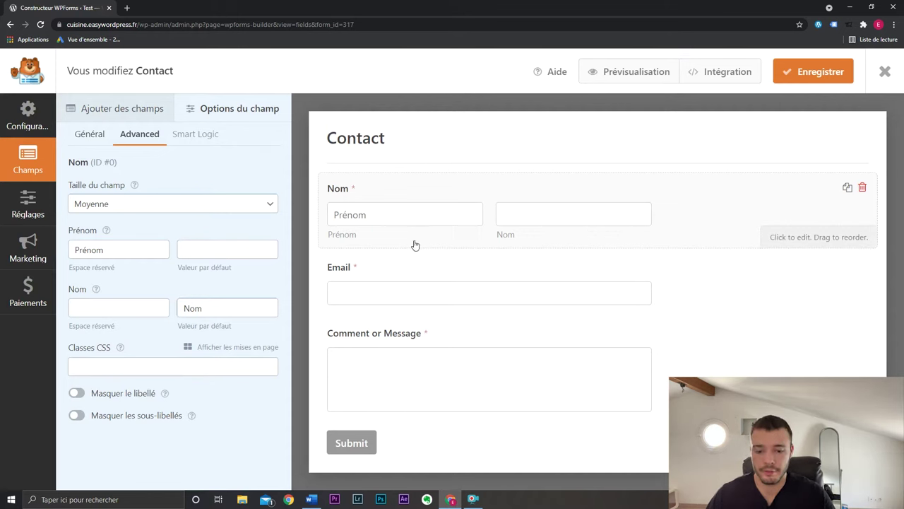
{"action": "left_click", "coordinate": [239, 311]}
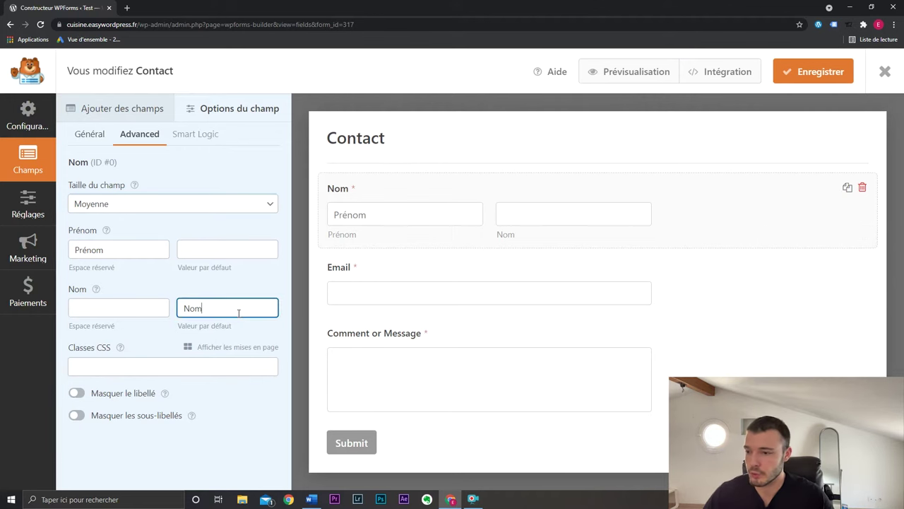
{"action": "double_click", "coordinate": [239, 311]}
{"action": "key", "text": "BackSpace"}
Set the last-name input's placeholder to "Nom" and hide the Nom field's sub-labels while keeping its main label shown
{"action": "left_click", "coordinate": [143, 305]}
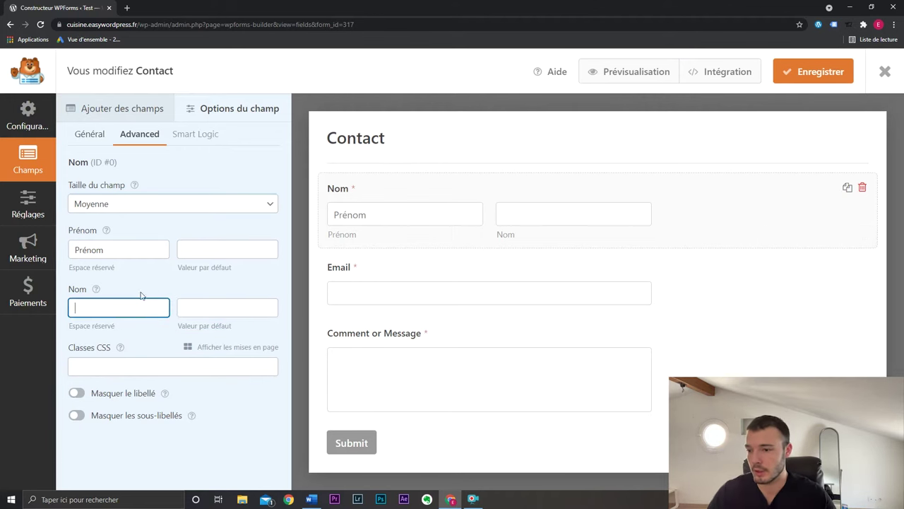
{"action": "type", "text": "Nom"}
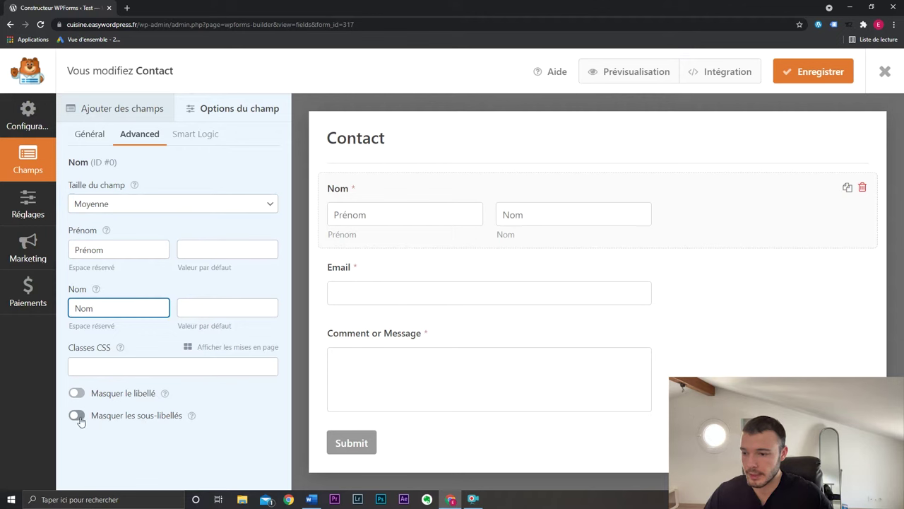
{"action": "left_click", "coordinate": [77, 417]}
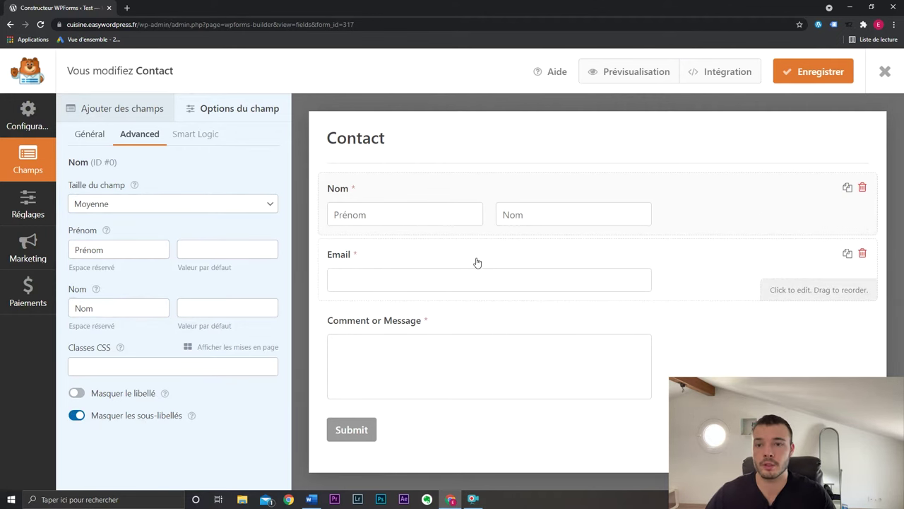
{"action": "left_click", "coordinate": [77, 416]}
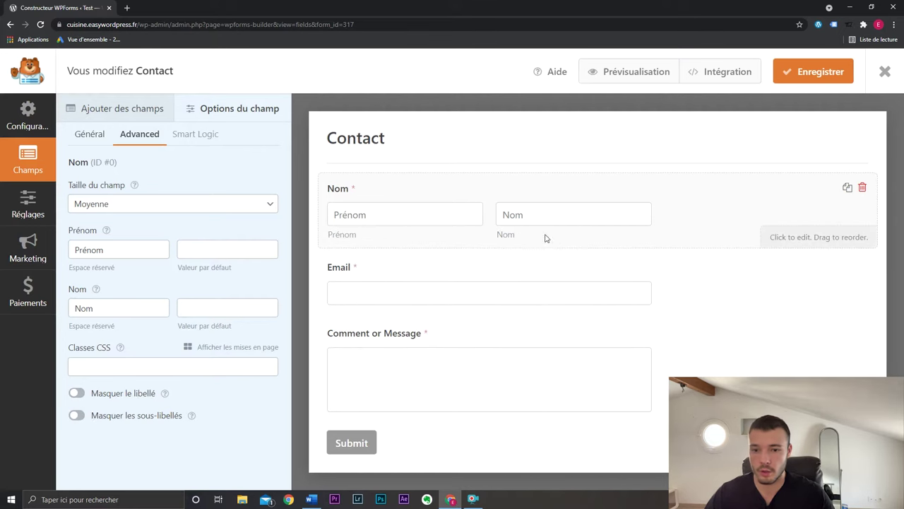
{"action": "left_click", "coordinate": [110, 414]}
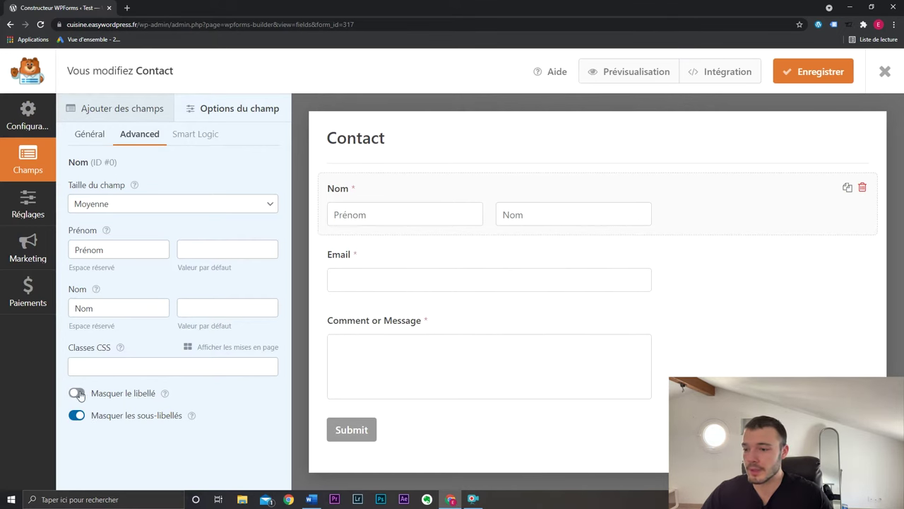
{"action": "left_click", "coordinate": [78, 394]}
{"action": "left_click", "coordinate": [77, 393]}
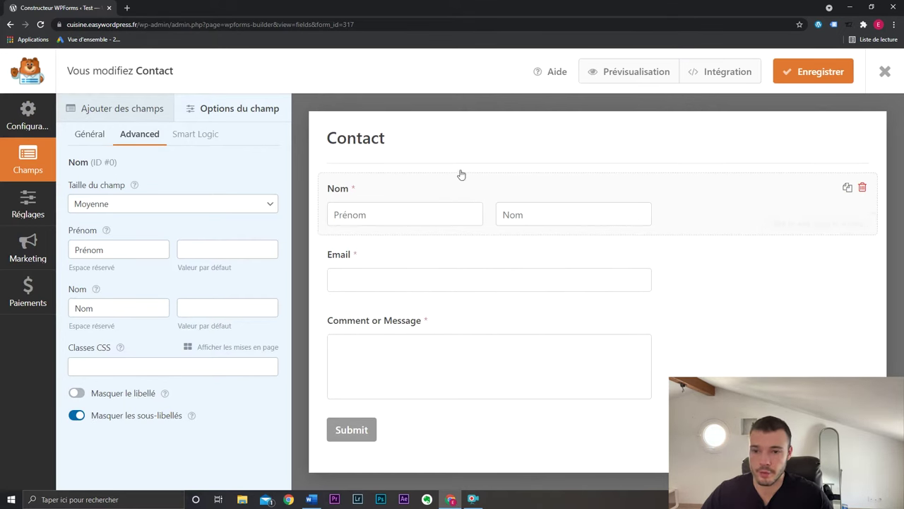
Look through the Email field's options, try its e-mail confirmation setting and switch it off again
{"action": "left_click", "coordinate": [567, 252]}
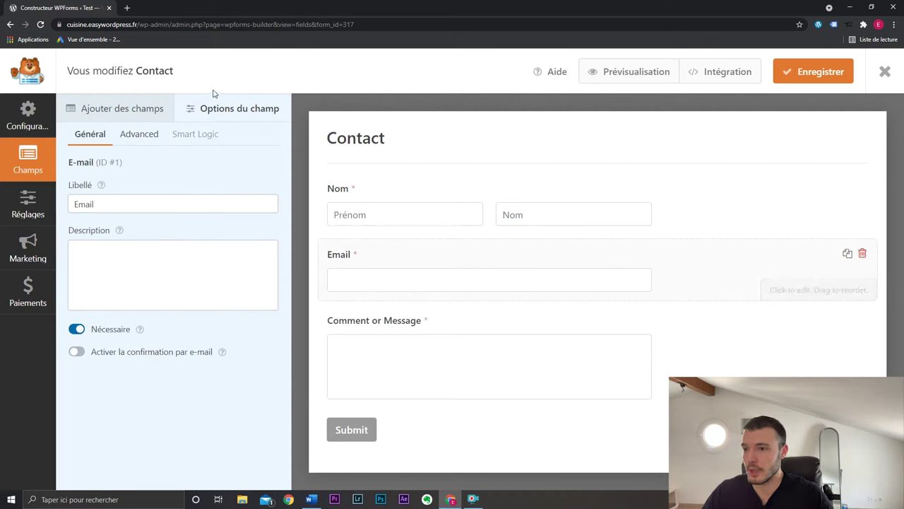
{"action": "left_click", "coordinate": [139, 133]}
{"action": "left_click", "coordinate": [90, 133]}
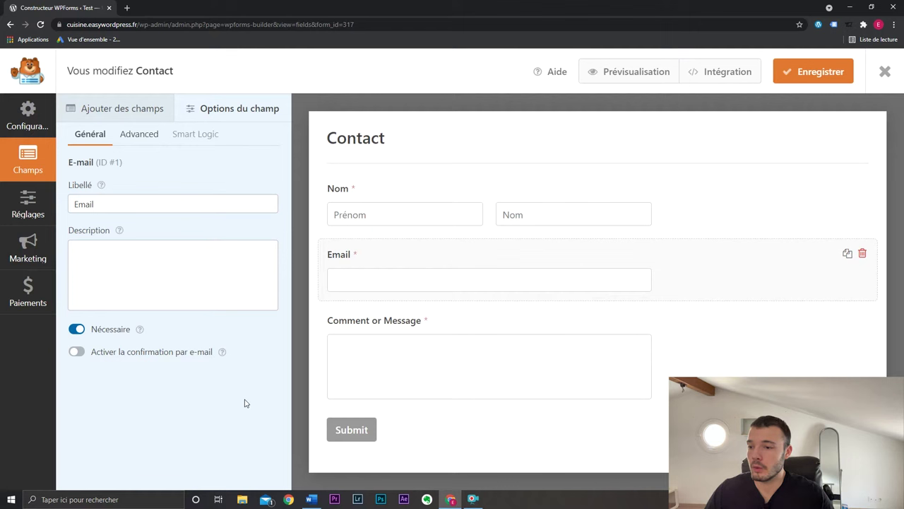
{"action": "left_click", "coordinate": [76, 351]}
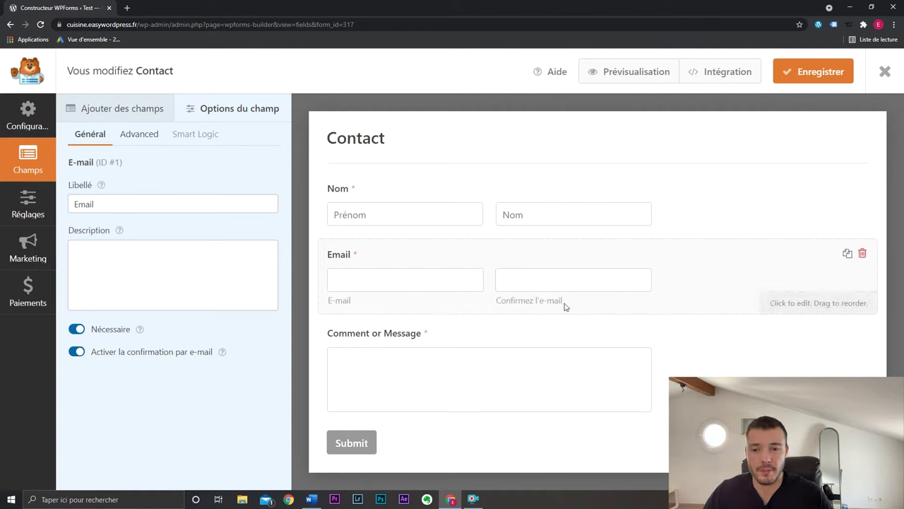
{"action": "left_click", "coordinate": [76, 351]}
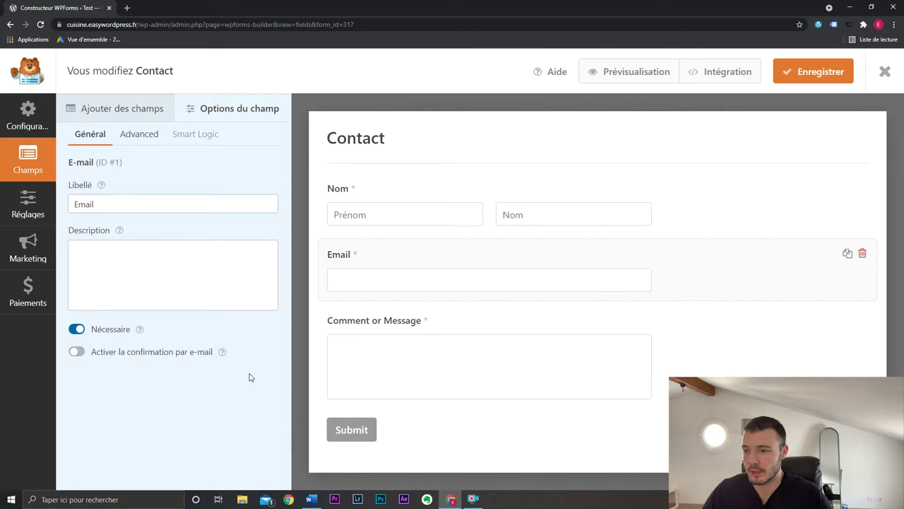
Change the label of the Comment or Message field to "Message"
{"action": "left_click", "coordinate": [456, 322]}
{"action": "triple_click", "coordinate": [183, 201]}
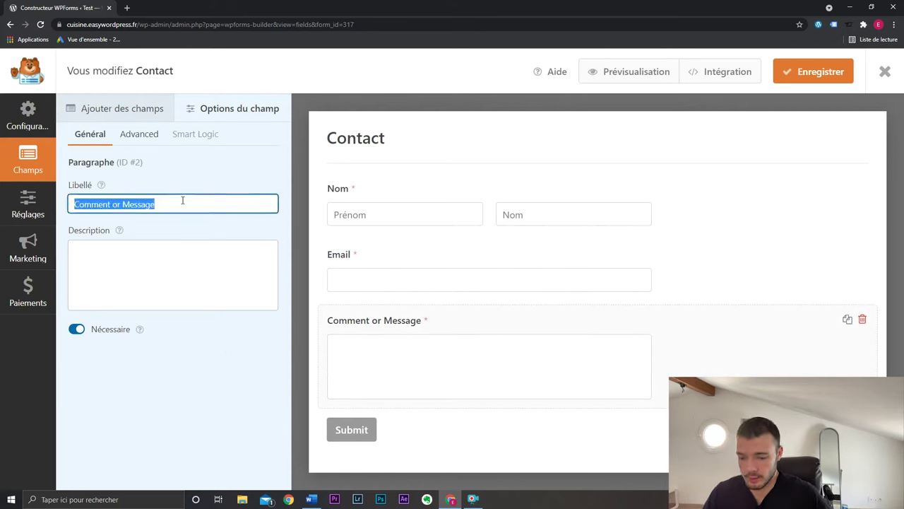
{"action": "type", "text": "Message"}
Check the Message field's size choices, keep Moyenne, and try the length limit before switching it off again
{"action": "left_click", "coordinate": [140, 134]}
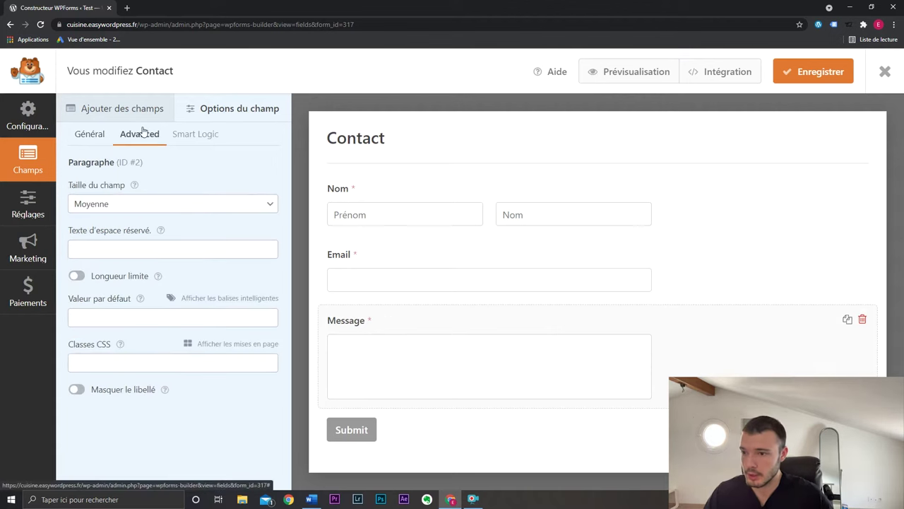
{"action": "left_click", "coordinate": [156, 207]}
{"action": "left_click", "coordinate": [155, 234]}
{"action": "left_click", "coordinate": [219, 442]}
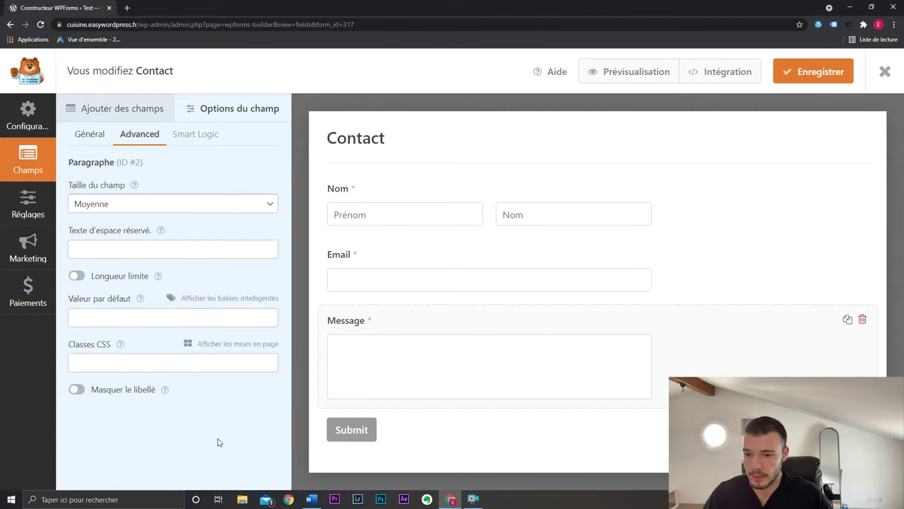
{"action": "left_click", "coordinate": [77, 276]}
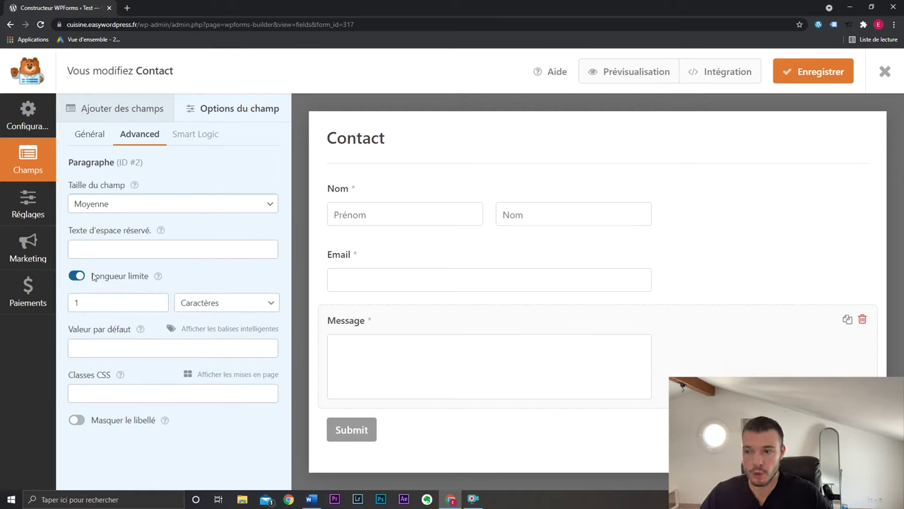
{"action": "left_click", "coordinate": [78, 277]}
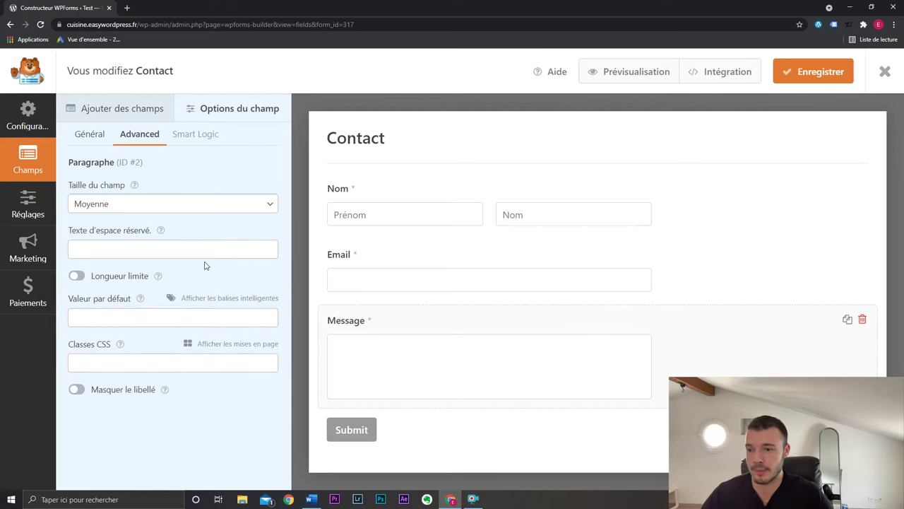
{"action": "left_click", "coordinate": [487, 322]}
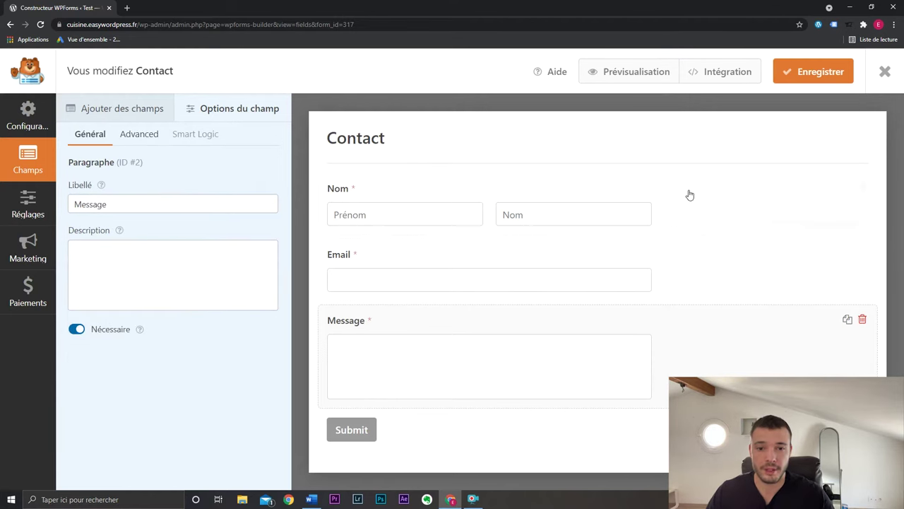
{"action": "mouse_move", "coordinate": [678, 190]}
{"action": "left_mouse_down"}
{"action": "mouse_move", "coordinate": [680, 272]}
{"action": "mouse_move", "coordinate": [685, 259]}
{"action": "mouse_move", "coordinate": [678, 413]}
{"action": "mouse_move", "coordinate": [686, 176]}
{"action": "left_mouse_up"}
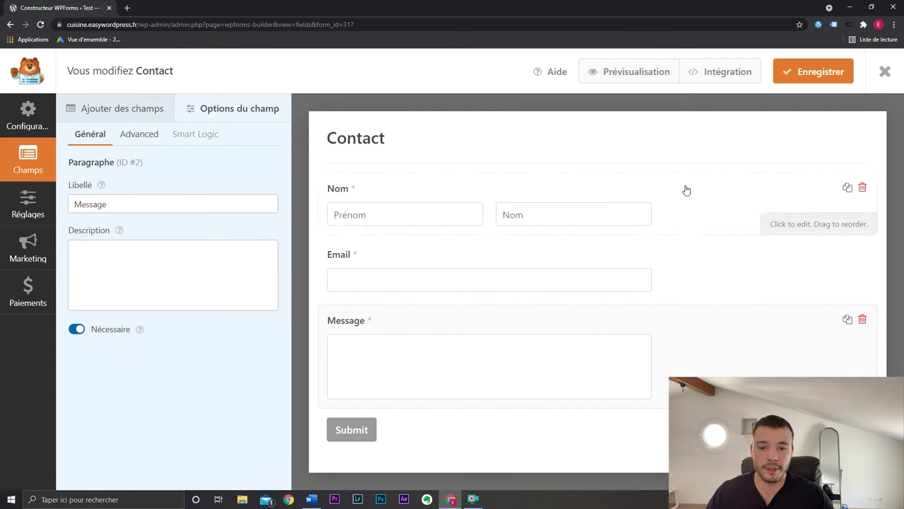
Try a Ligne de texte field labelled "URL" between the Email and Message fields, and delete it again
{"action": "left_click", "coordinate": [131, 109]}
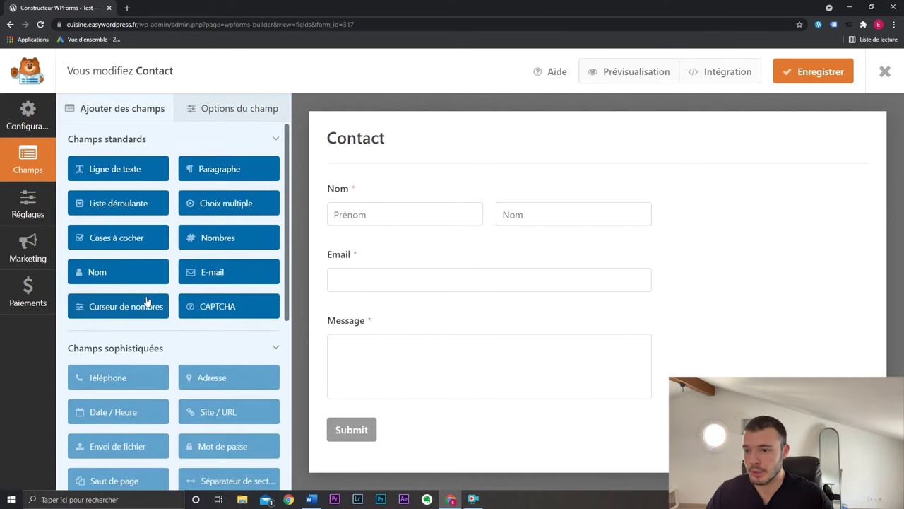
{"action": "scroll", "coordinate": [251, 240], "scroll_direction": "down", "scroll_amount": 4}
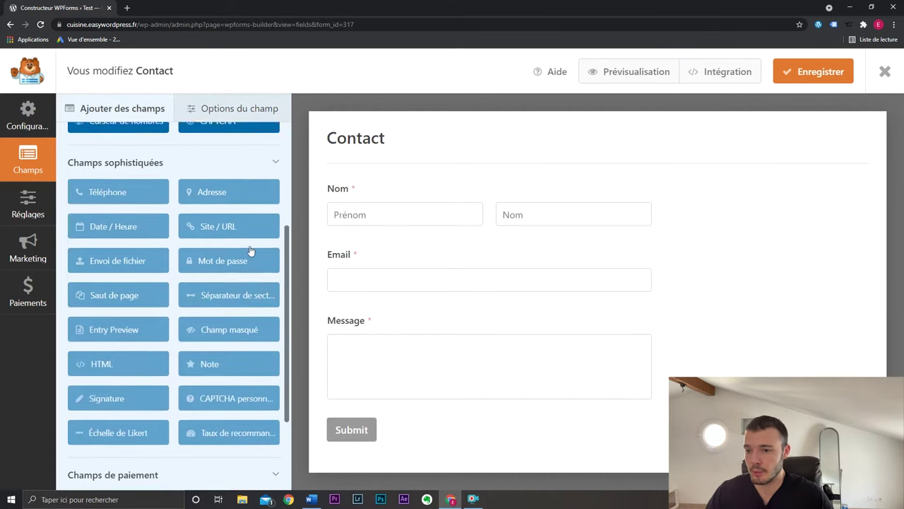
{"action": "scroll", "coordinate": [149, 313], "scroll_direction": "up", "scroll_amount": 1}
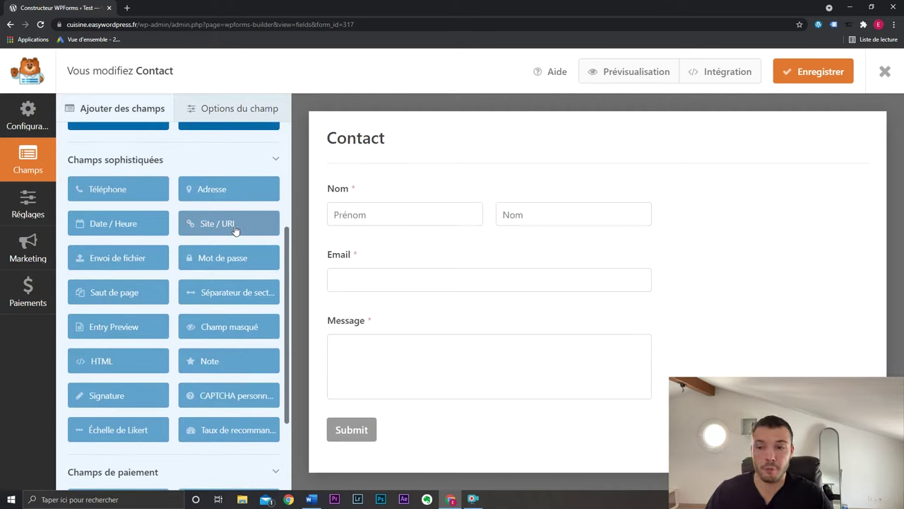
{"action": "scroll", "coordinate": [235, 230], "scroll_direction": "up", "scroll_amount": 3}
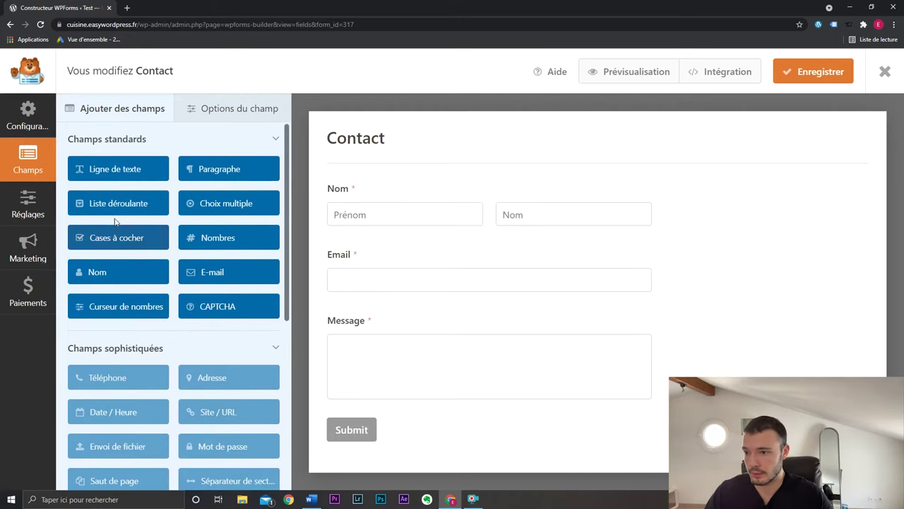
{"action": "left_click_drag", "start_coordinate": [116, 177], "coordinate": [374, 329]}
{"action": "left_click", "coordinate": [372, 321]}
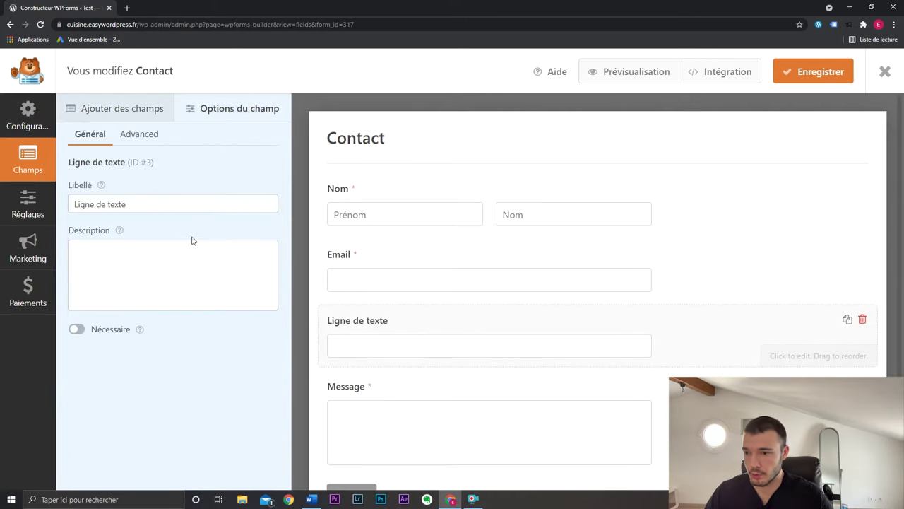
{"action": "double_click", "coordinate": [176, 204]}
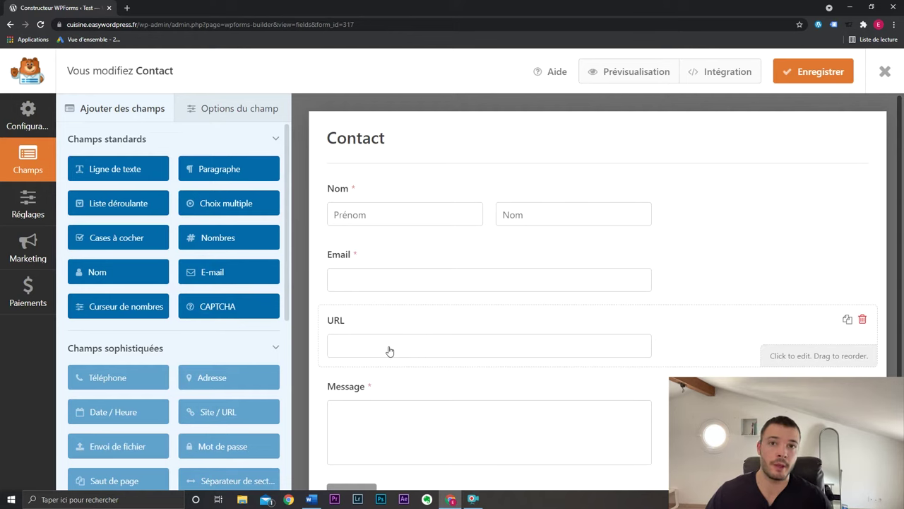
{"action": "left_click", "coordinate": [862, 319]}
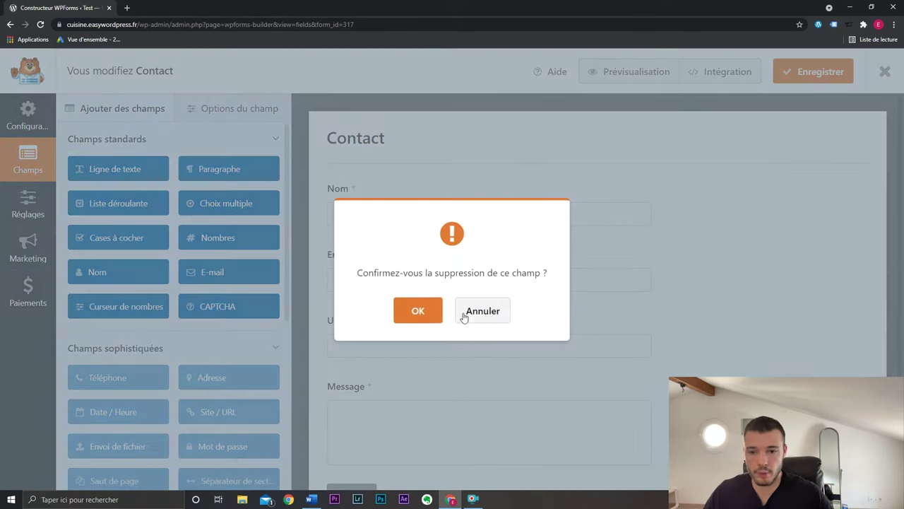
{"action": "left_click", "coordinate": [422, 314]}
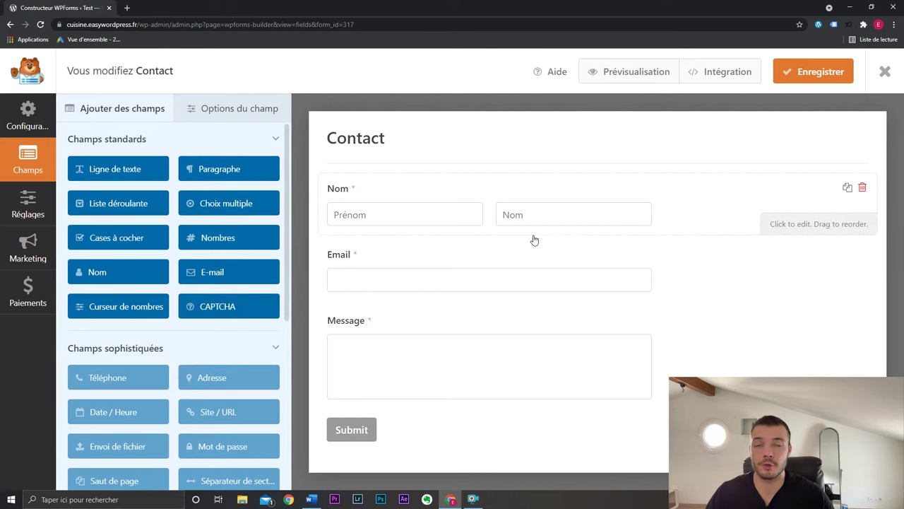
Add a Liste déroulante field between the Email and Message fields and label it "Objet"
{"action": "left_click_drag", "start_coordinate": [125, 202], "coordinate": [385, 315]}
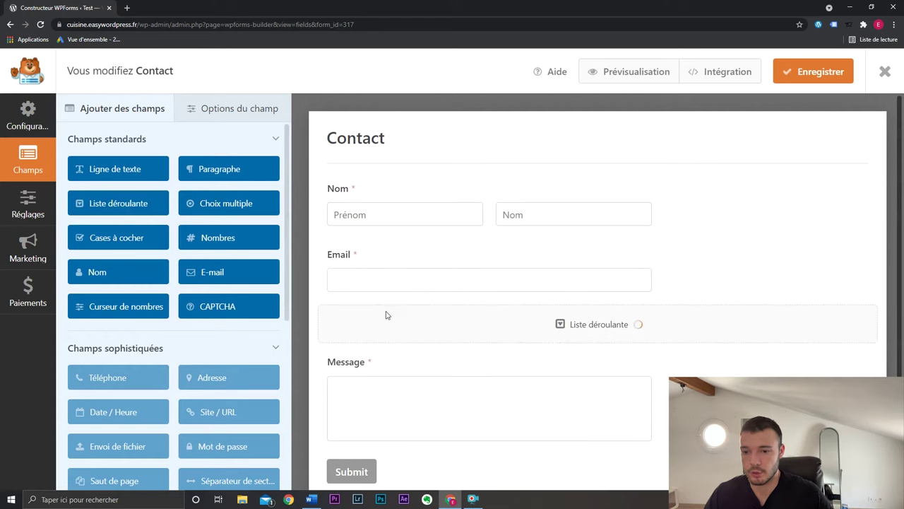
{"action": "left_click", "coordinate": [519, 323]}
{"action": "triple_click", "coordinate": [165, 204]}
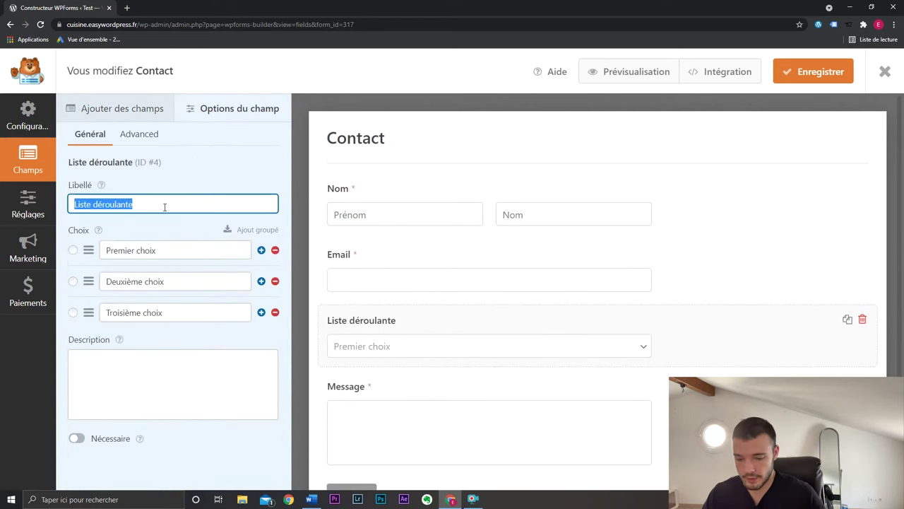
{"action": "type", "text": "Objet"}
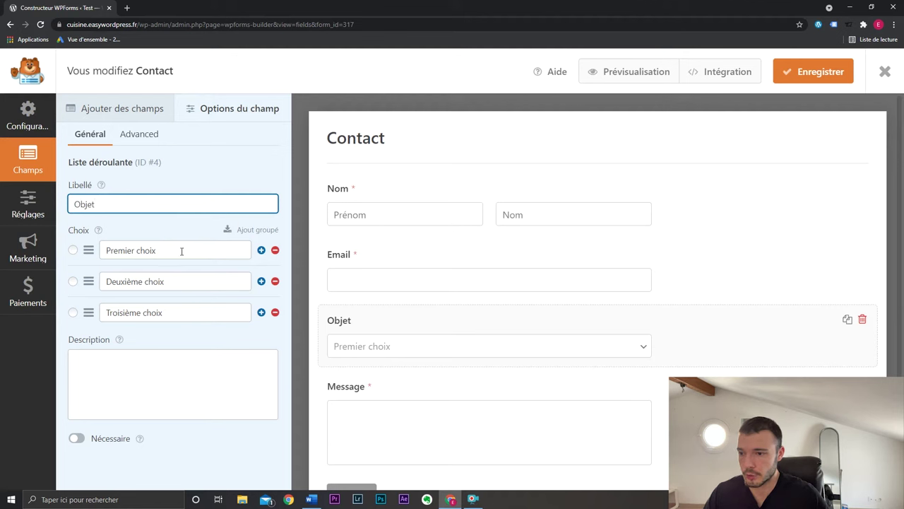
Rename the first choice of the Objet dropdown to "Question sur un produit"
{"action": "triple_click", "coordinate": [181, 250]}
{"action": "type", "text": "Ques"}
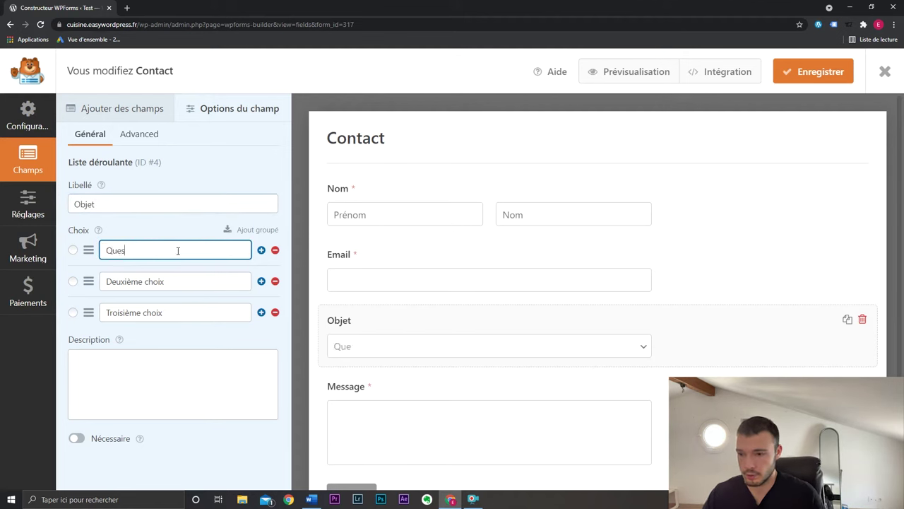
{"action": "type", "text": "tion sur "}
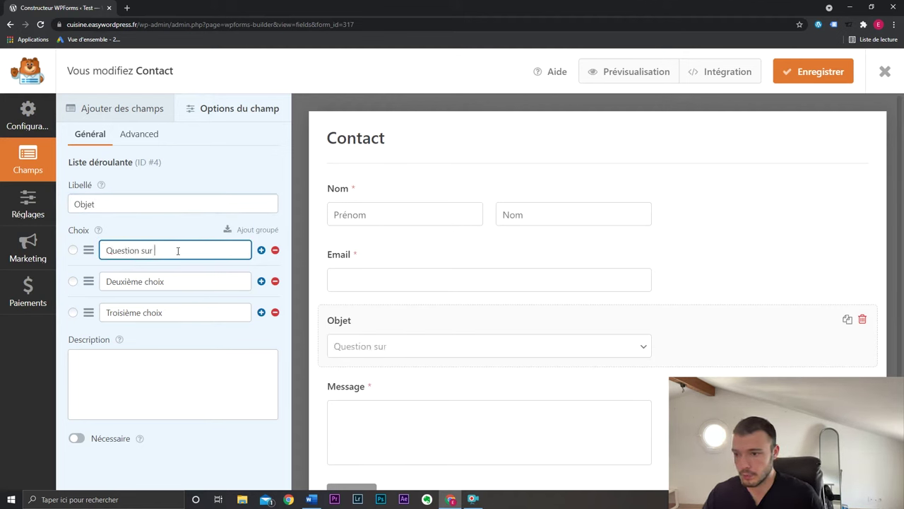
{"action": "type", "text": "un produit"}
Rename the second choice of the Objet dropdown to "Demande de renseignement"
{"action": "triple_click", "coordinate": [178, 275]}
{"action": "key", "text": "BackSpace"}
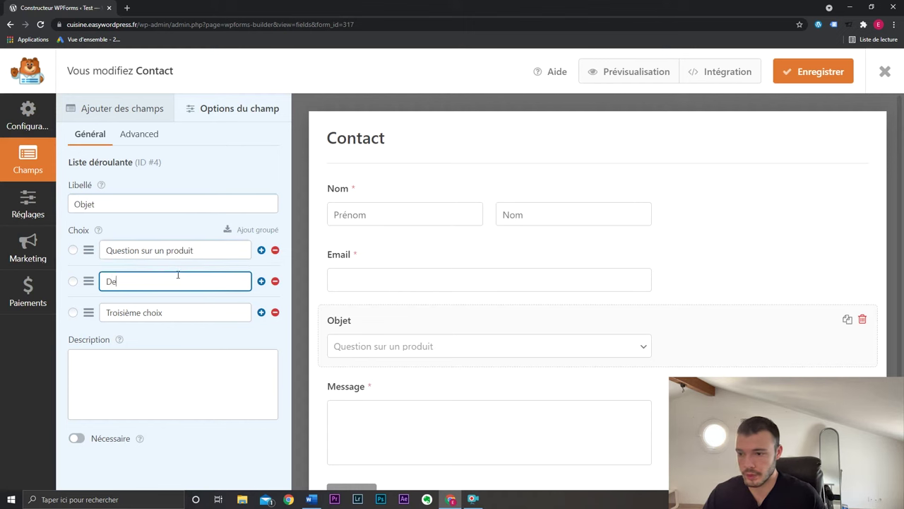
{"action": "type", "text": "Deam"}
{"action": "key", "text": "BackSpace"}
{"action": "key", "text": "BackSpace"}
{"action": "type", "text": "mande de renseignement"}
Rename the third choice of the Objet dropdown to "Demande de remboursement"
{"action": "triple_click", "coordinate": [210, 309]}
{"action": "type", "text": "Demand"}
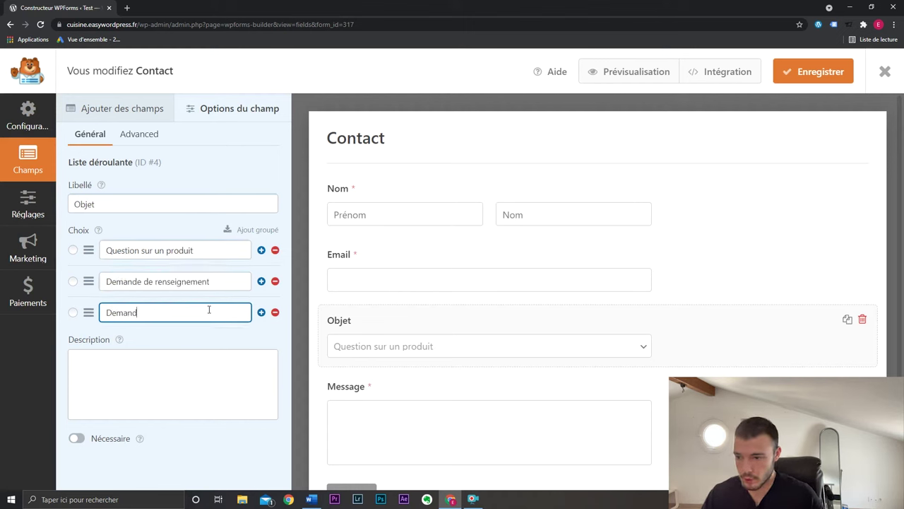
{"action": "type", "text": "e de remboursement"}
{"action": "mouse_move", "coordinate": [91, 250]}
{"action": "left_mouse_down"}
{"action": "mouse_move", "coordinate": [95, 319]}
{"action": "mouse_move", "coordinate": [102, 248]}
{"action": "left_mouse_up"}
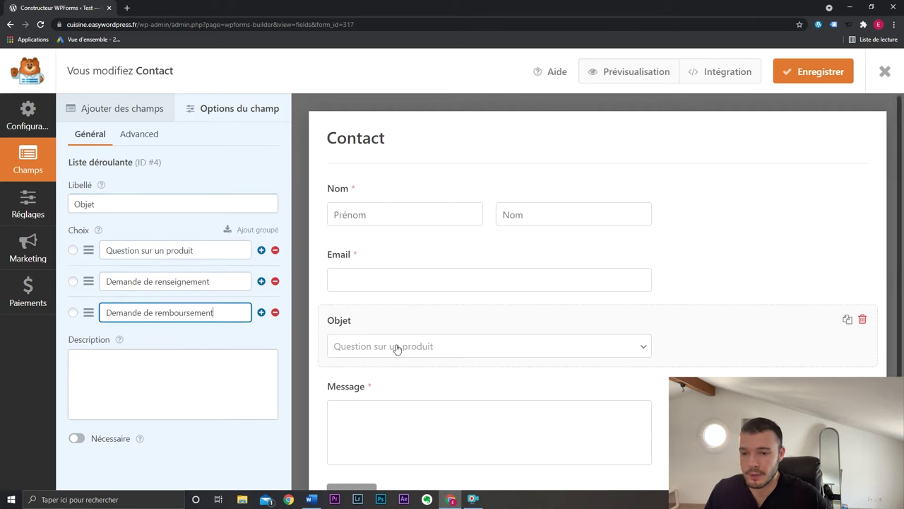
{"action": "left_click", "coordinate": [73, 313]}
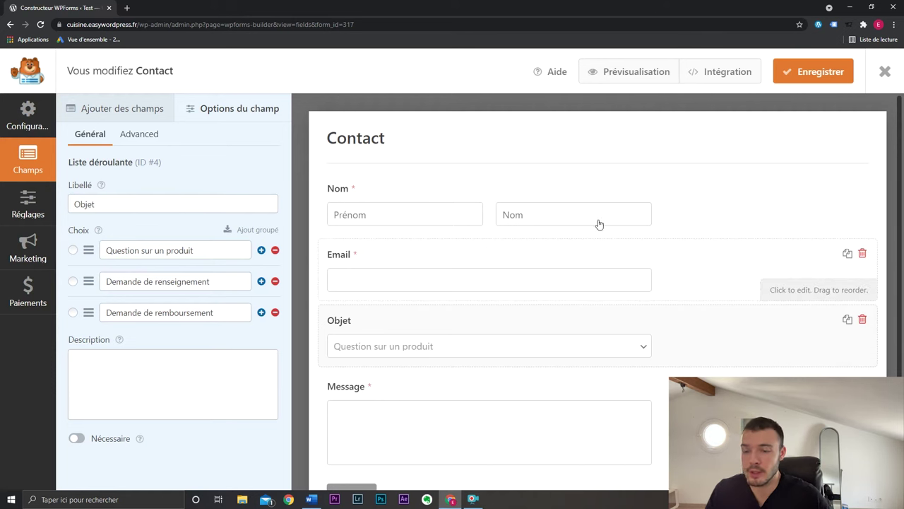
Preview the Contact form on the site, close the preview, and save the form
{"action": "left_click", "coordinate": [627, 75]}
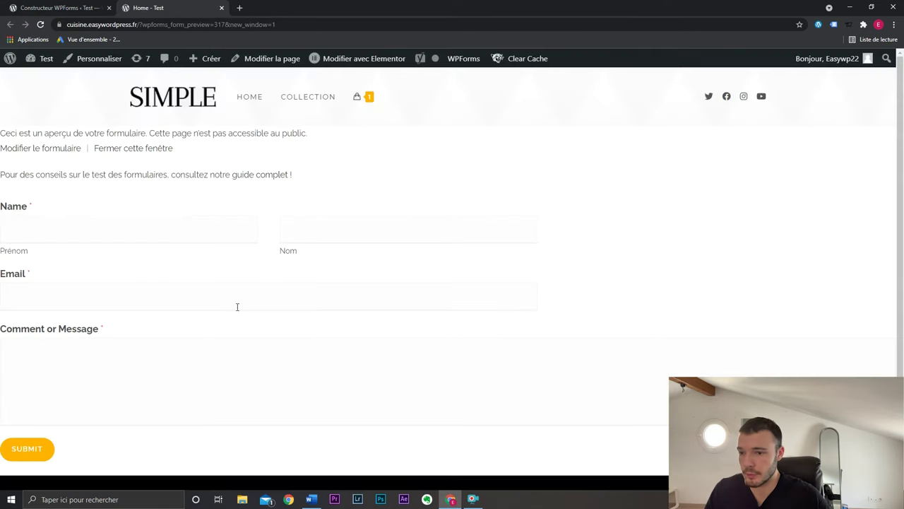
{"action": "scroll", "coordinate": [152, 318], "scroll_direction": "down", "scroll_amount": 2}
{"action": "scroll", "coordinate": [151, 323], "scroll_direction": "up", "scroll_amount": 2}
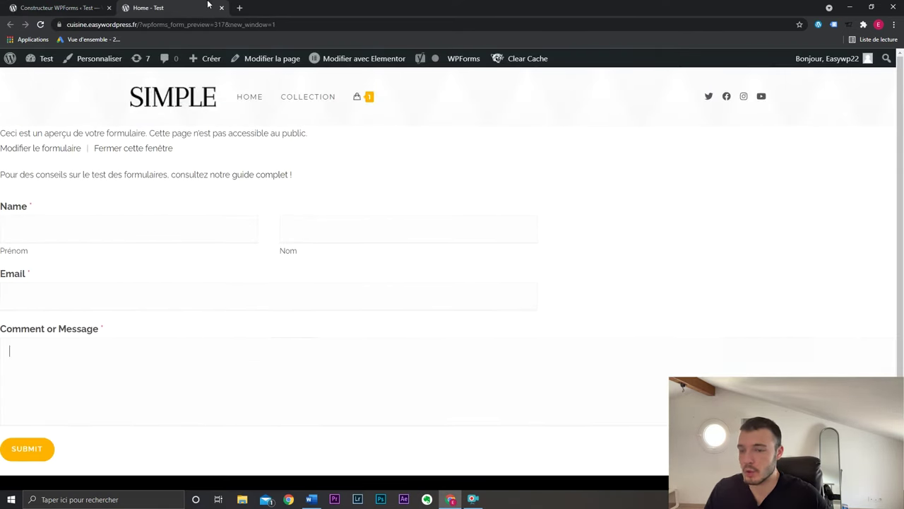
{"action": "left_click", "coordinate": [221, 8]}
{"action": "left_click", "coordinate": [818, 74]}
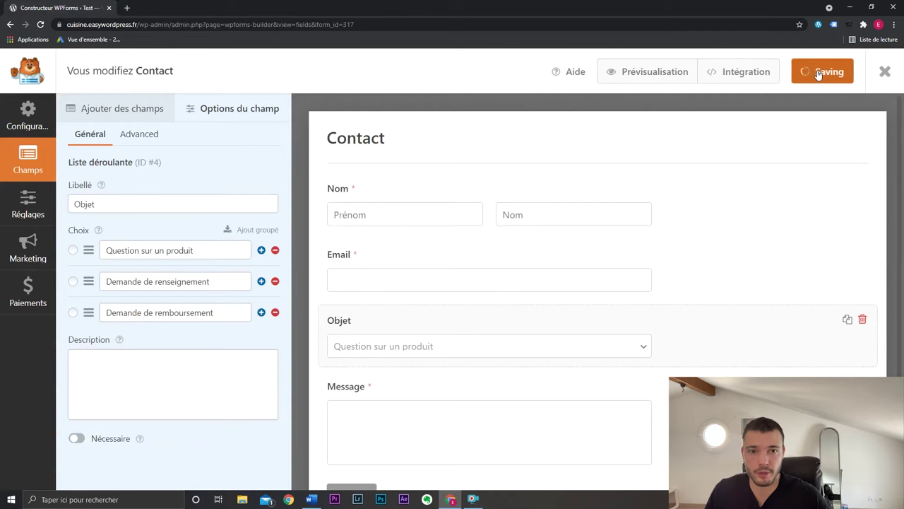
Open the form's notification settings, review the default notification's recipient, and try adding a comma after {admin_email}
{"action": "left_click", "coordinate": [39, 216]}
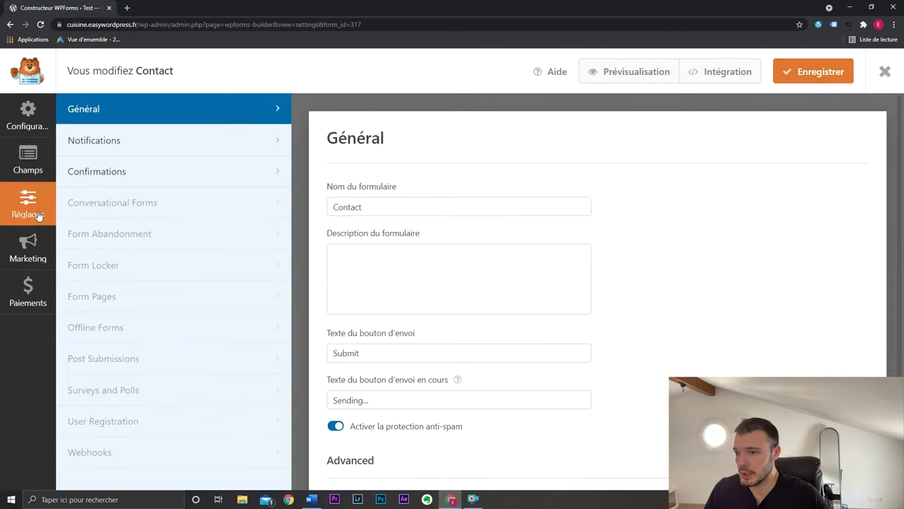
{"action": "left_click", "coordinate": [200, 143]}
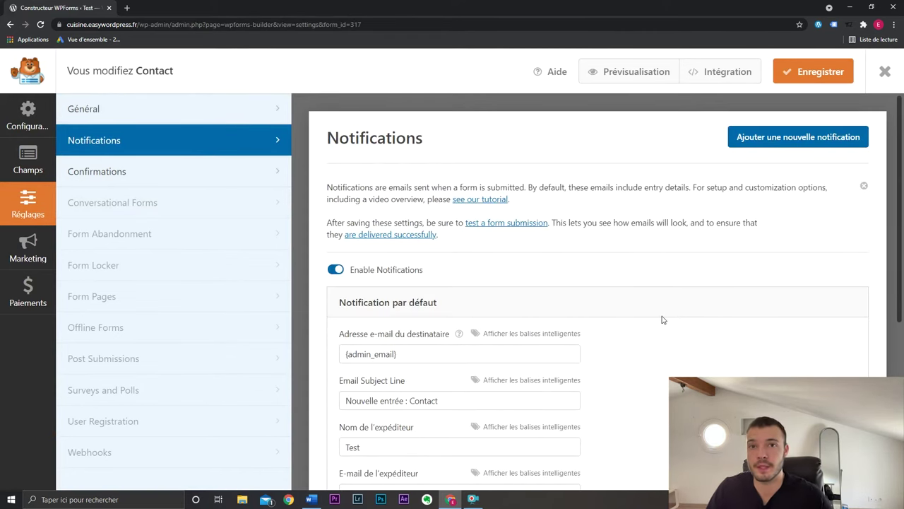
{"action": "scroll", "coordinate": [383, 341], "scroll_direction": "down", "scroll_amount": 2}
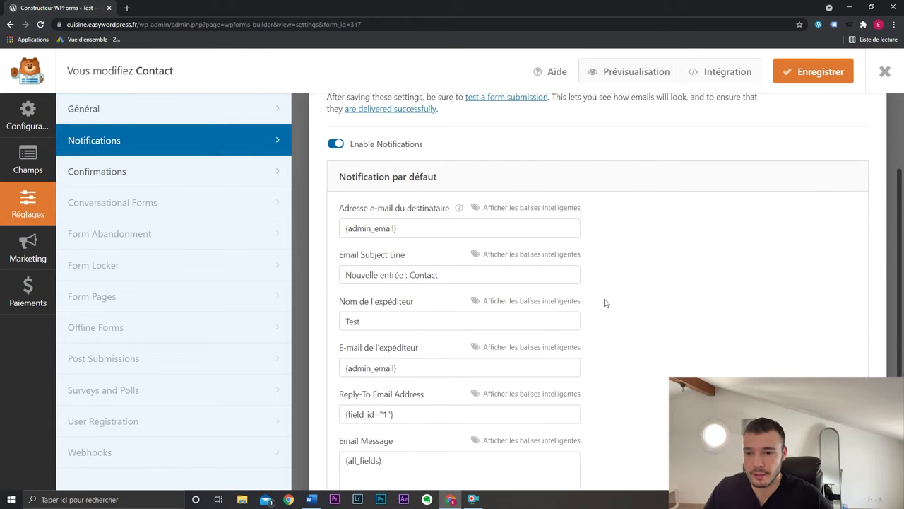
{"action": "scroll", "coordinate": [624, 298], "scroll_direction": "down", "scroll_amount": 1}
{"action": "left_click_drag", "start_coordinate": [431, 165], "coordinate": [344, 164]}
{"action": "left_click", "coordinate": [670, 206]}
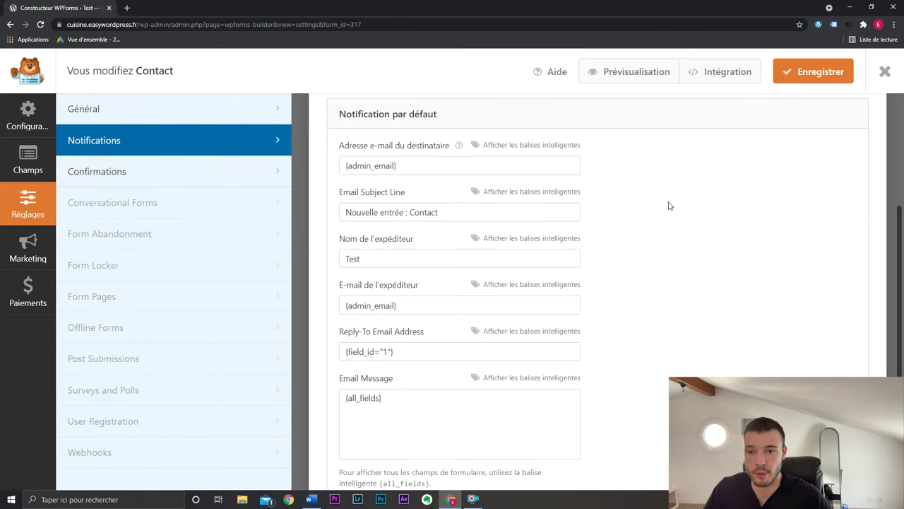
{"action": "left_click", "coordinate": [479, 167]}
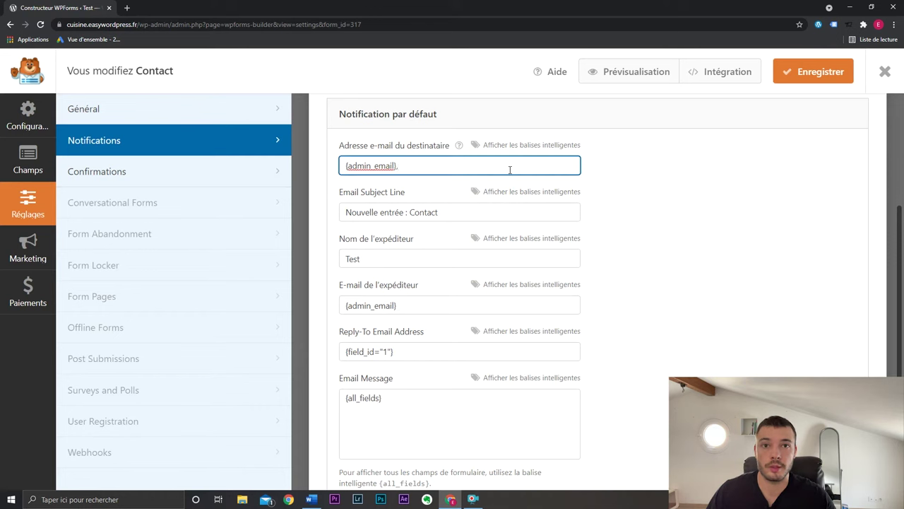
{"action": "left_click", "coordinate": [460, 184]}
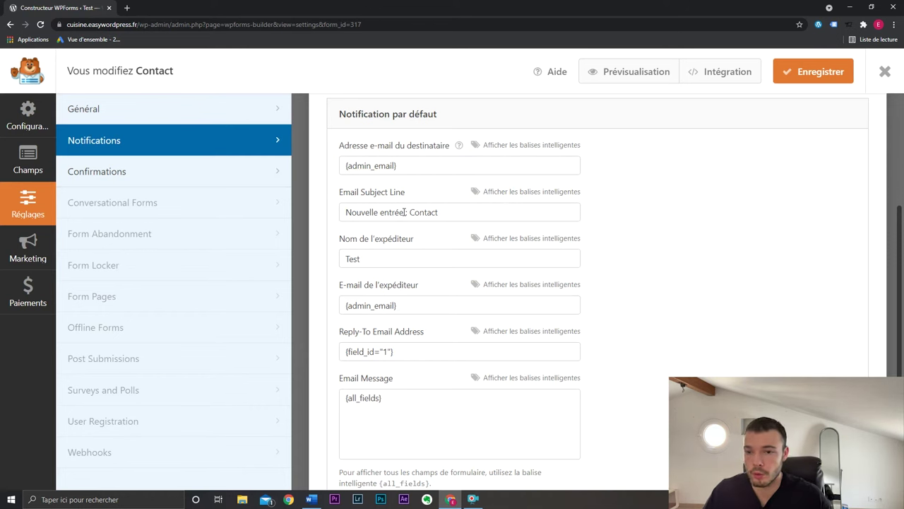
Change the default notification's email subject line to "Nouveau message : Contact"
{"action": "left_click_drag", "start_coordinate": [405, 212], "coordinate": [295, 212]}
{"action": "type", "text": "Nou"}
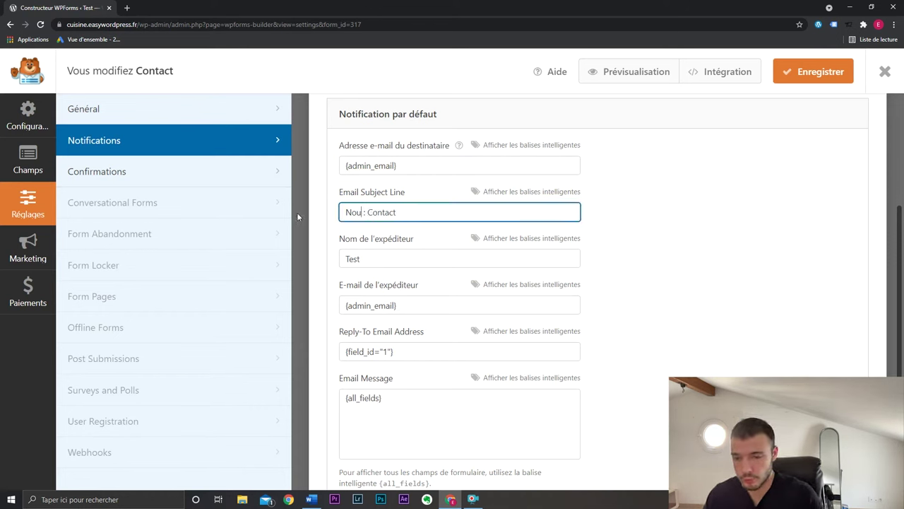
{"action": "type", "text": "veau message"}
{"action": "left_click_drag", "start_coordinate": [460, 213], "coordinate": [424, 212]}
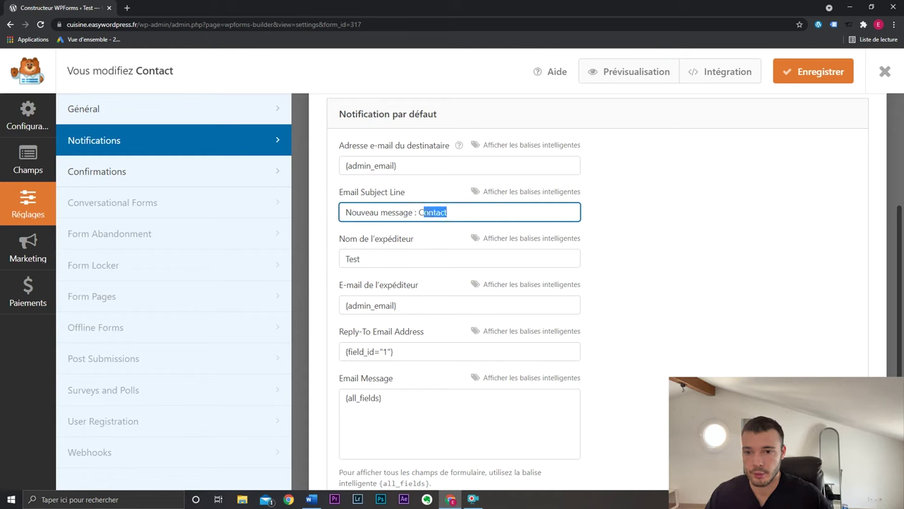
{"action": "left_click", "coordinate": [655, 201]}
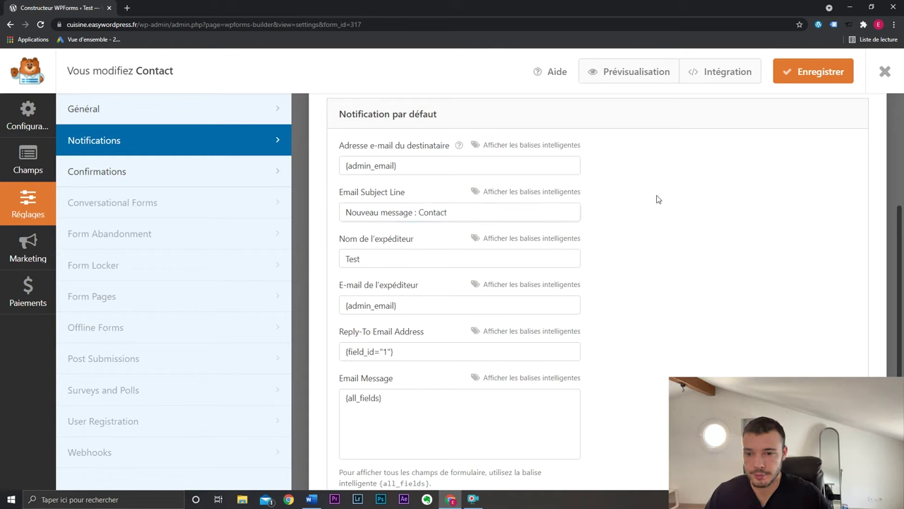
Check the sender name of the default notification and save the form
{"action": "left_click", "coordinate": [430, 256]}
{"action": "double_click", "coordinate": [430, 256]}
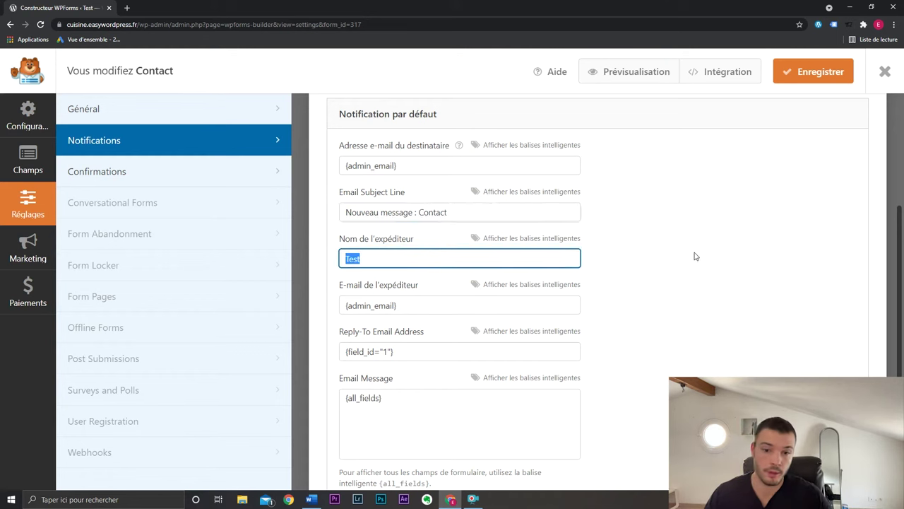
{"action": "left_click", "coordinate": [550, 273]}
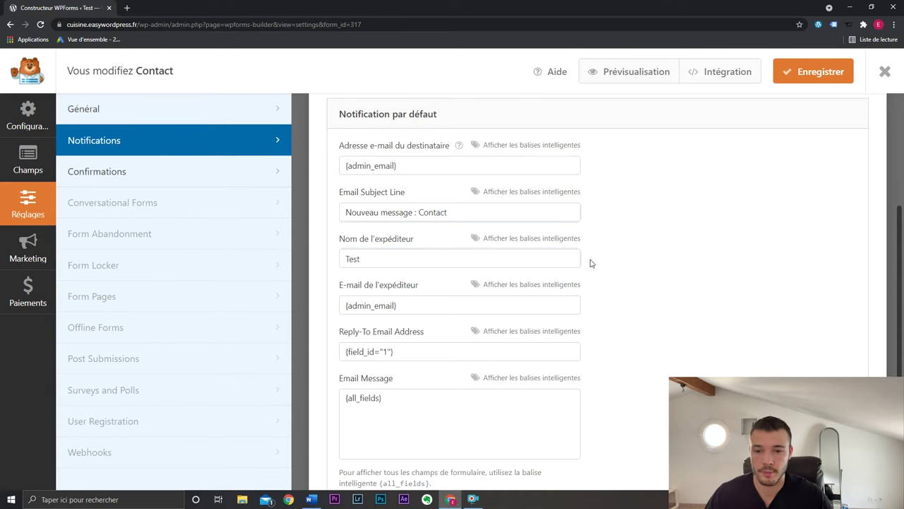
{"action": "scroll", "coordinate": [611, 264], "scroll_direction": "up", "scroll_amount": 3}
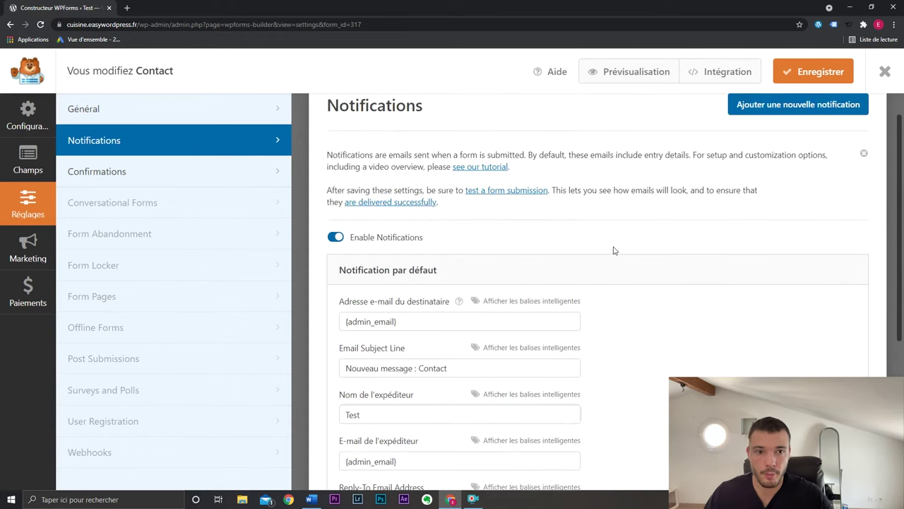
{"action": "left_click", "coordinate": [802, 75]}
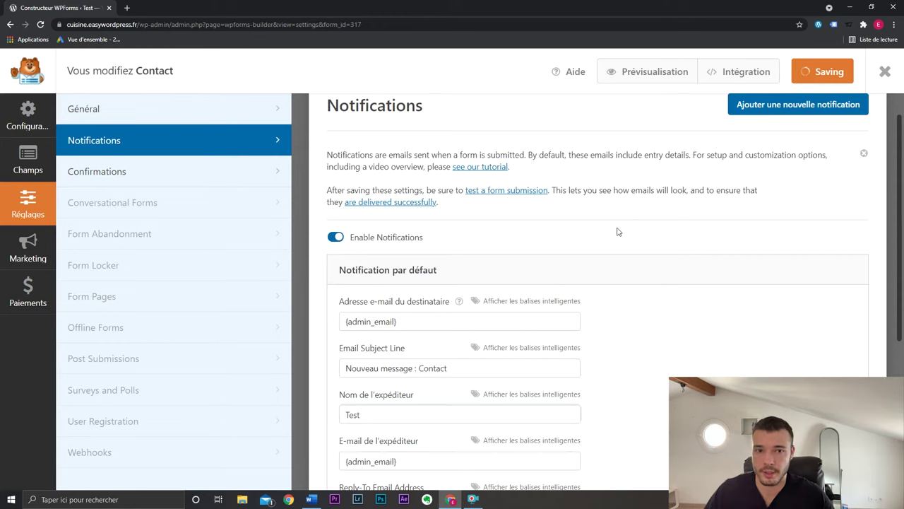
Replace the default confirmation message with "Merci pour votre message, nous répondrons le plus rapidement possible."
{"action": "left_click", "coordinate": [247, 173]}
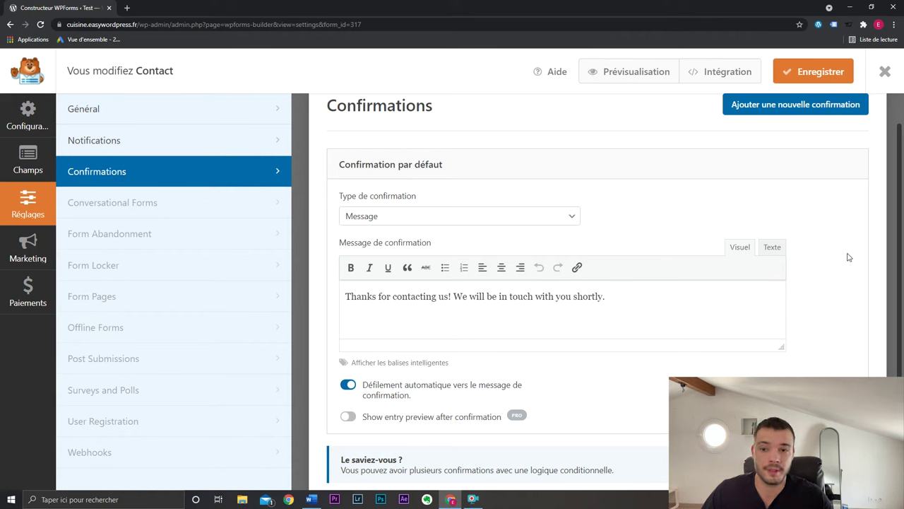
{"action": "left_click_drag", "start_coordinate": [642, 296], "coordinate": [341, 297]}
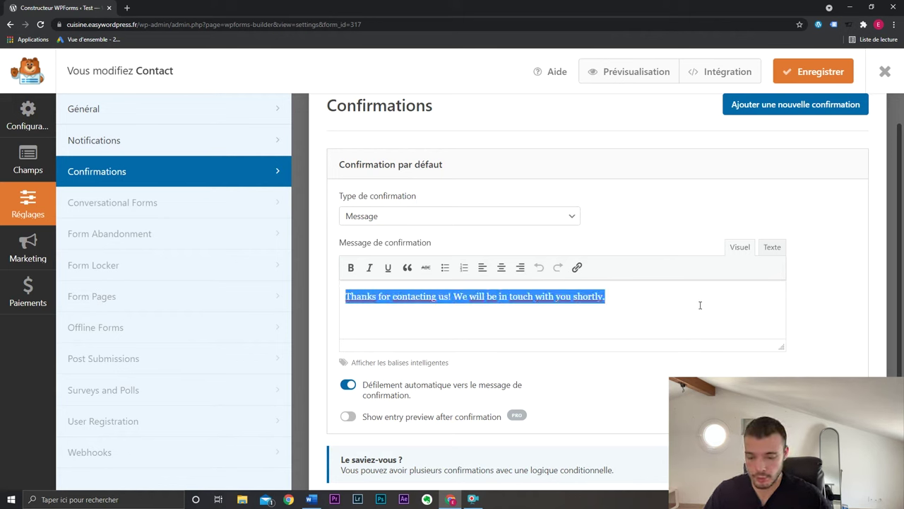
{"action": "type", "text": "Merci pou"}
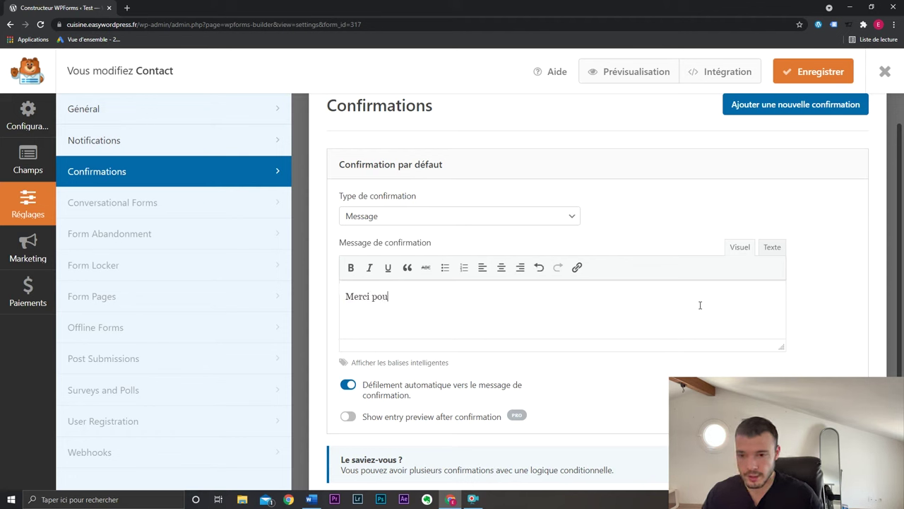
{"action": "type", "text": "r votre message,"}
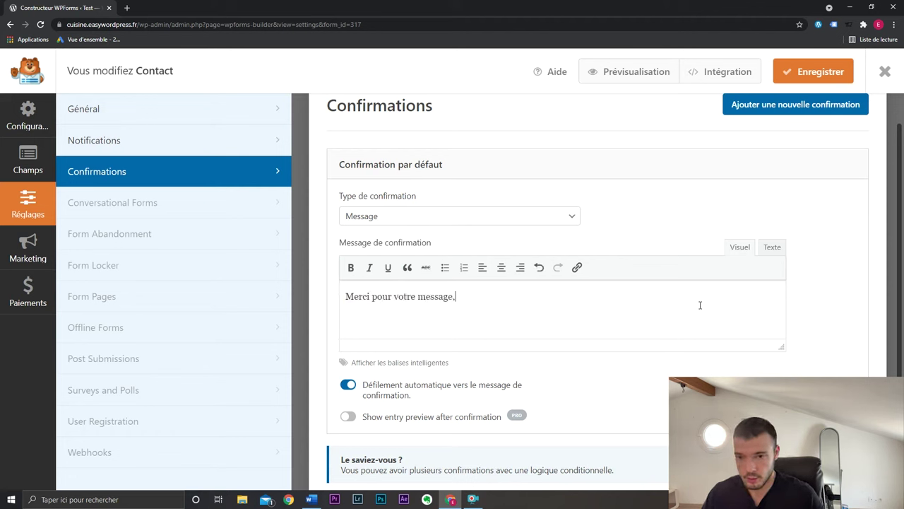
{"action": "type", "text": " nous répondr"}
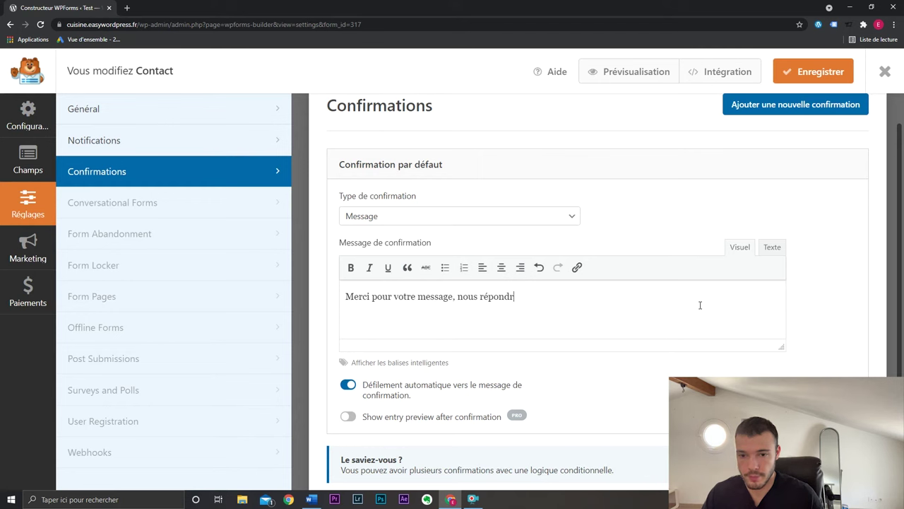
{"action": "type", "text": "ons le plus rapidement possible."}
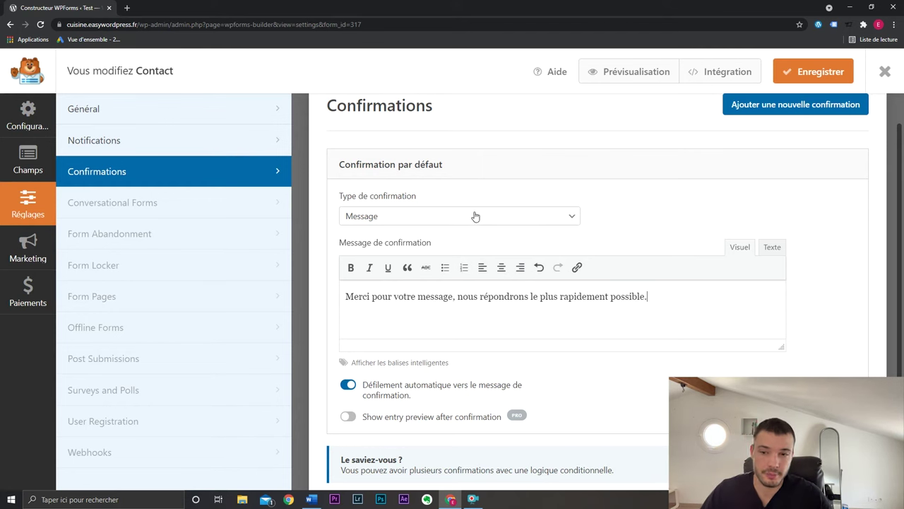
Try the confirmation types Afficher la page and Aller à l'URL (Redirection), and switch back to Message
{"action": "left_click", "coordinate": [507, 219]}
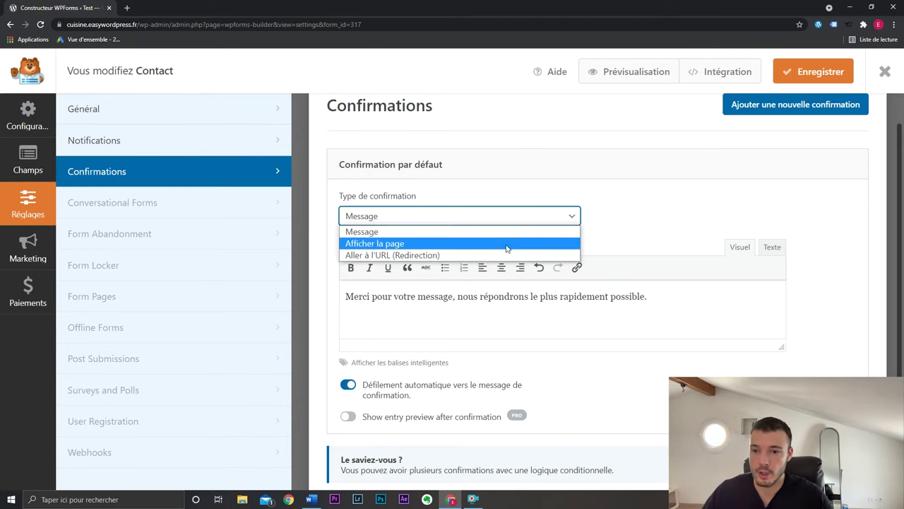
{"action": "left_click", "coordinate": [505, 245]}
{"action": "left_click", "coordinate": [494, 300]}
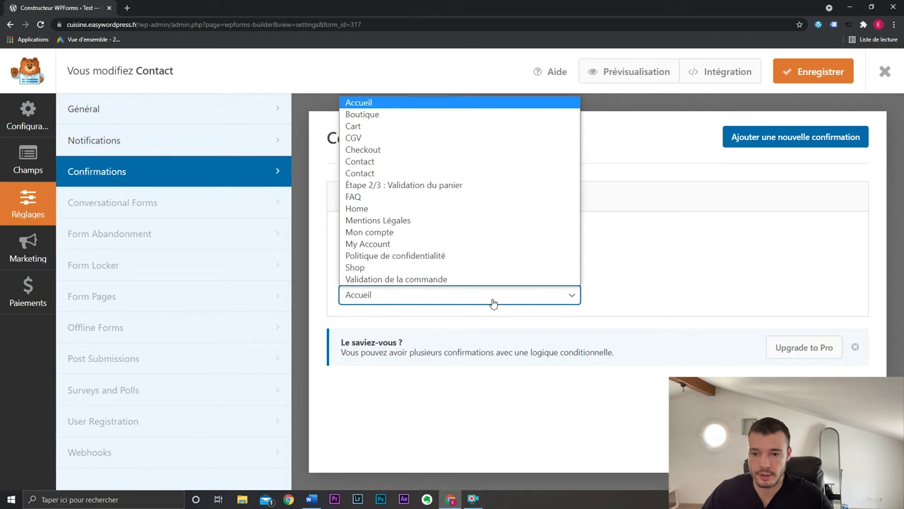
{"action": "left_click", "coordinate": [495, 300]}
{"action": "left_click", "coordinate": [481, 250]}
{"action": "left_click", "coordinate": [468, 286]}
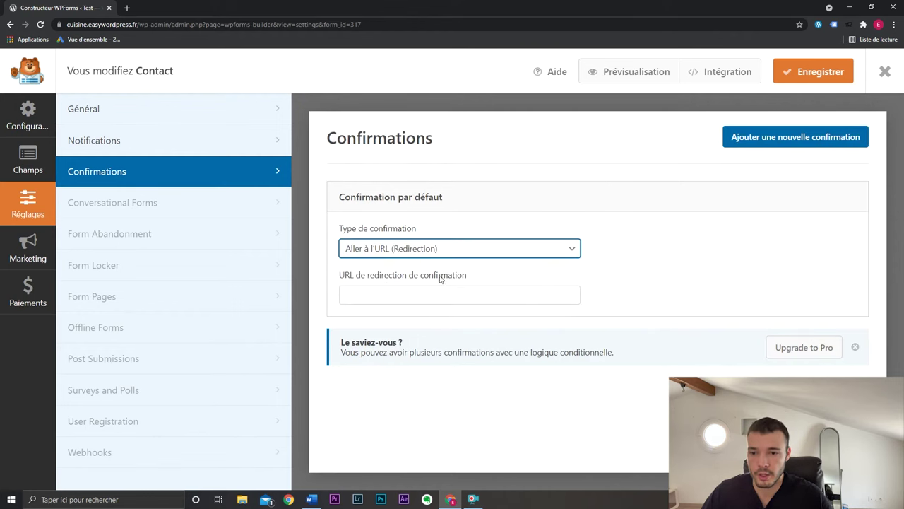
{"action": "key", "text": "Up"}
{"action": "key", "text": "Up"}
{"action": "left_click", "coordinate": [662, 249]}
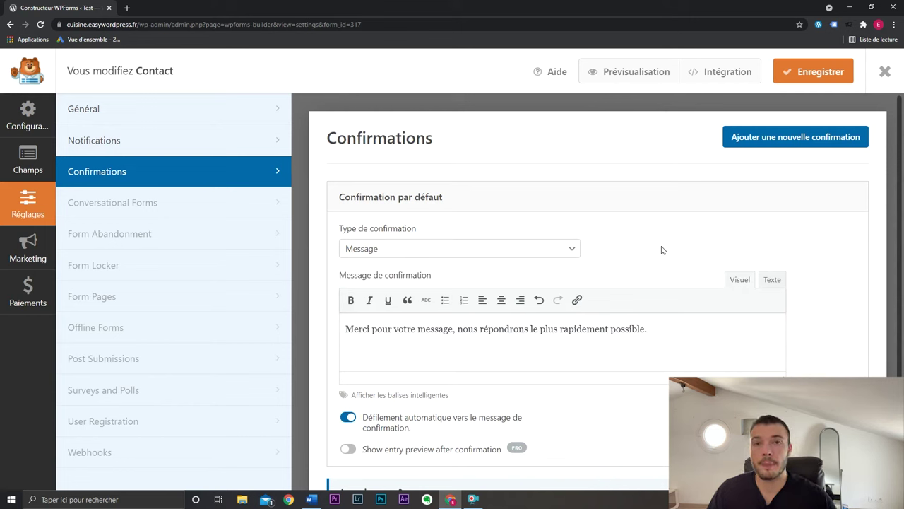
Try the confirmation type Afficher la page, switch back to Message, and save the form
{"action": "left_click", "coordinate": [500, 253]}
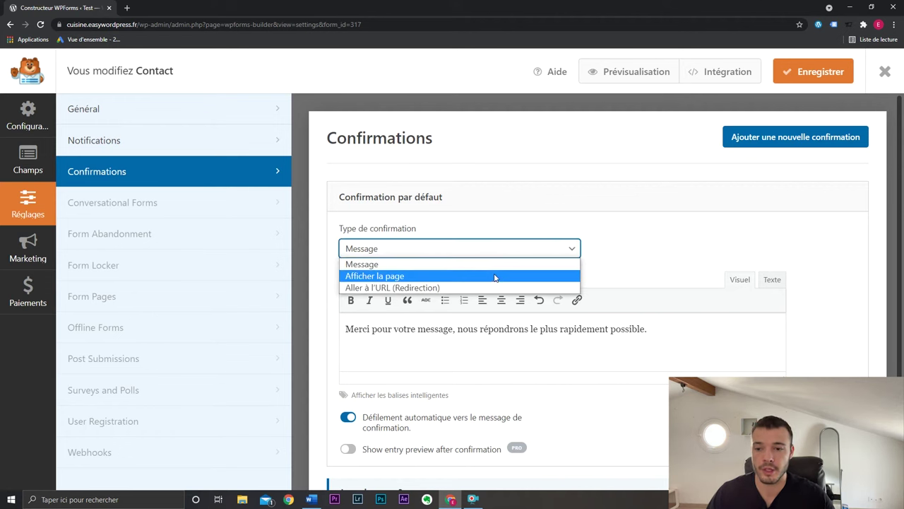
{"action": "left_click", "coordinate": [495, 276]}
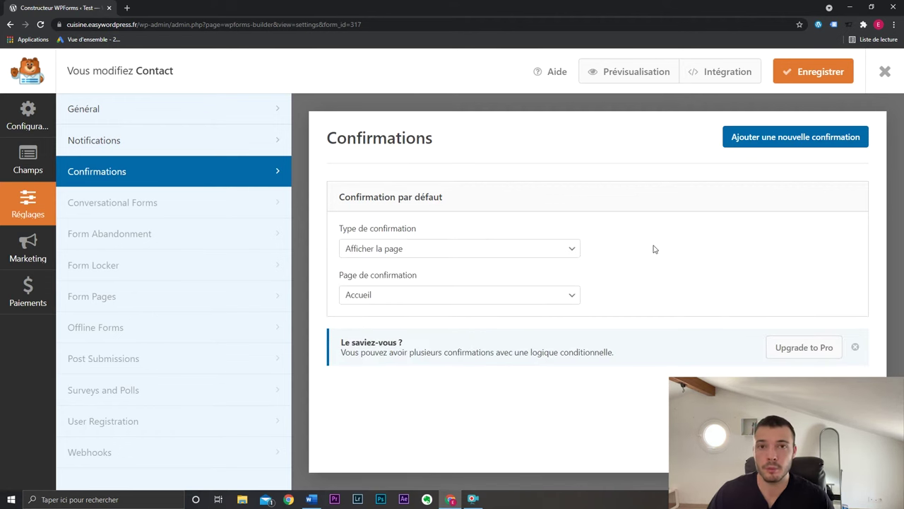
{"action": "left_click", "coordinate": [574, 247]}
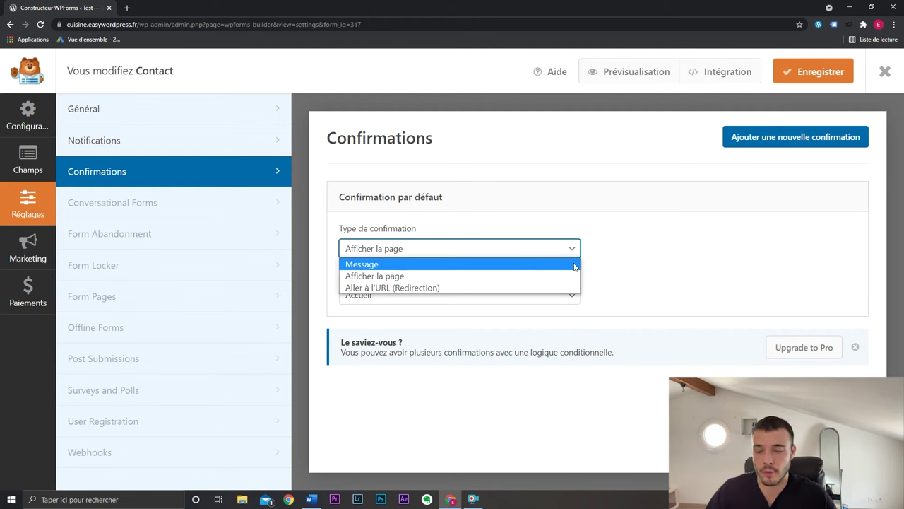
{"action": "left_click", "coordinate": [505, 265]}
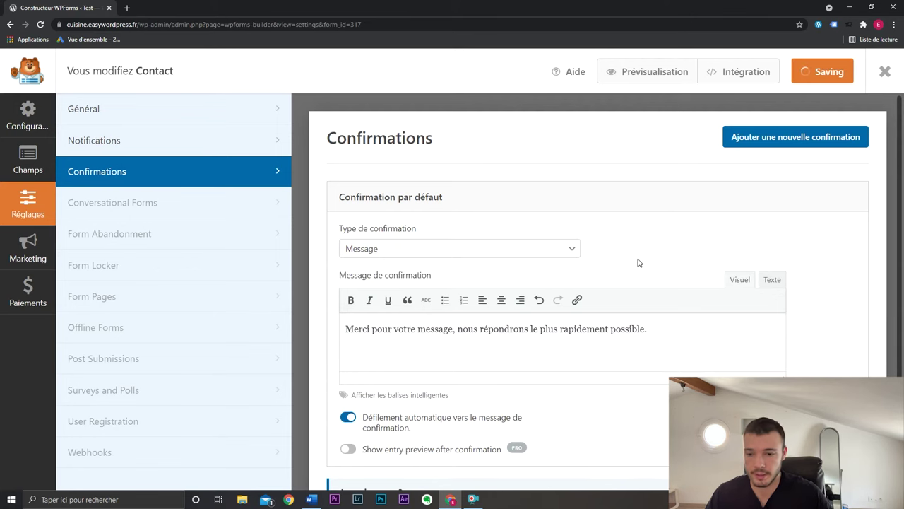
Look through the form builder's Marketing and Paiements sections
{"action": "left_click", "coordinate": [16, 256]}
{"action": "left_click", "coordinate": [18, 295]}
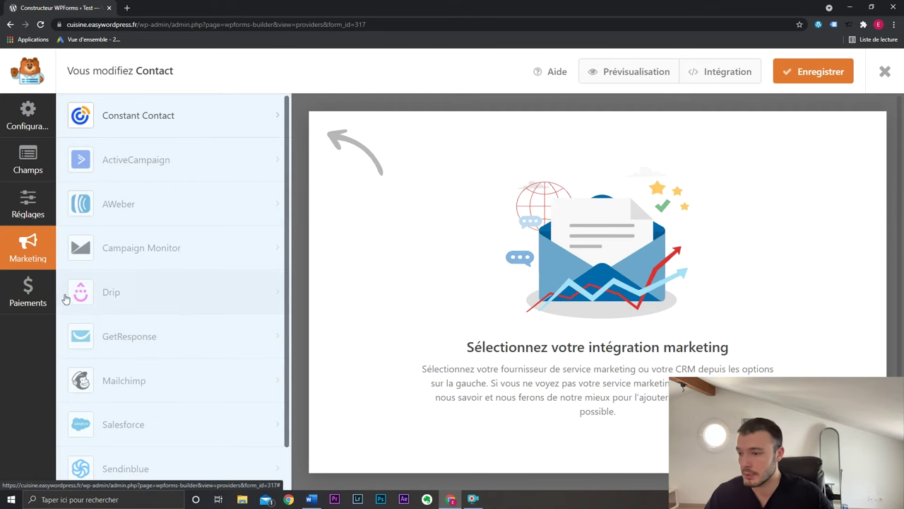
{"action": "left_click", "coordinate": [32, 291]}
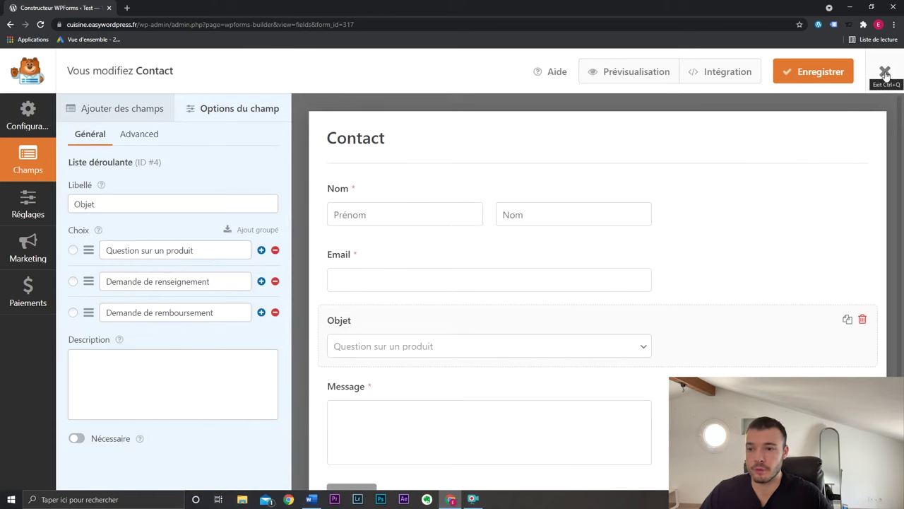
Close the form builder and copy the Contact form's shortcode from the forms overview
{"action": "left_click", "coordinate": [884, 73]}
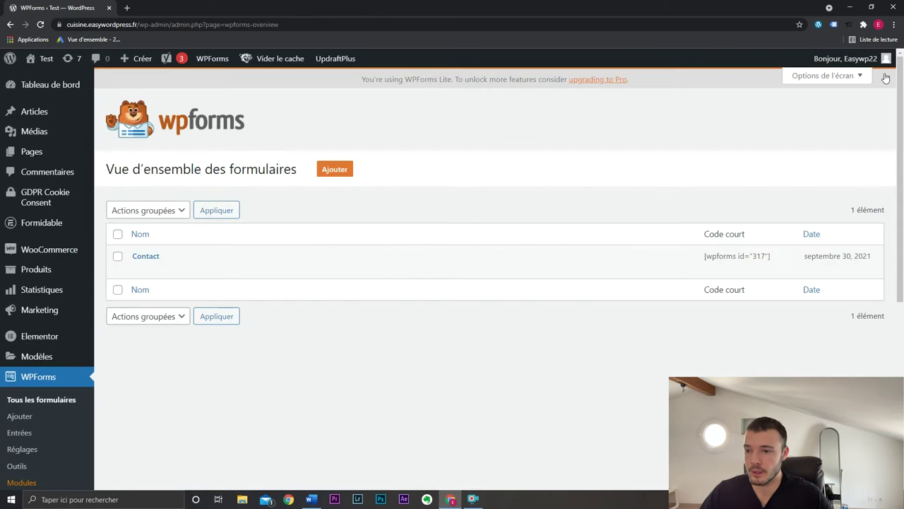
{"action": "scroll", "coordinate": [360, 345], "scroll_direction": "down", "scroll_amount": 2}
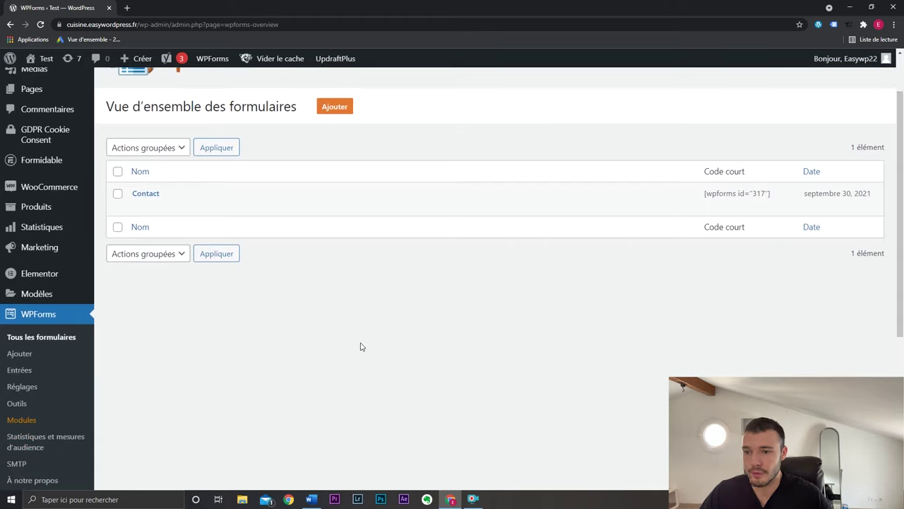
{"action": "scroll", "coordinate": [360, 346], "scroll_direction": "up", "scroll_amount": 2}
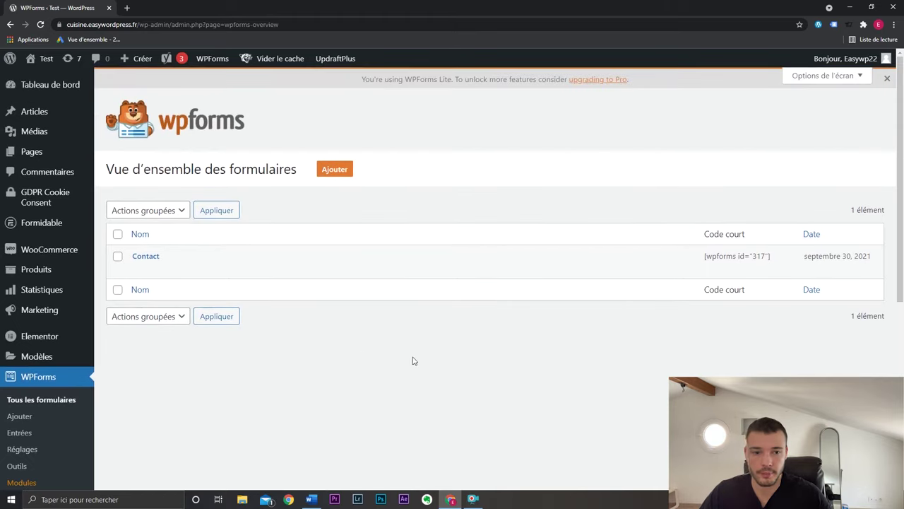
{"action": "left_click", "coordinate": [719, 256]}
{"action": "key", "text": "ctrl+c"}
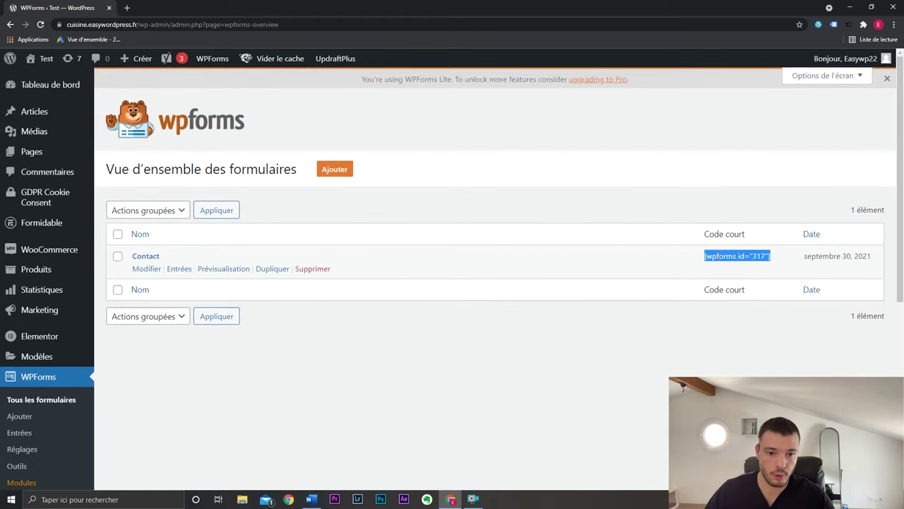
{"action": "left_click", "coordinate": [671, 356]}
Create a new page titled "Contact" in a separate browser tab and open it for editing with Elementor
{"action": "mouse_move", "coordinate": [42, 152]}
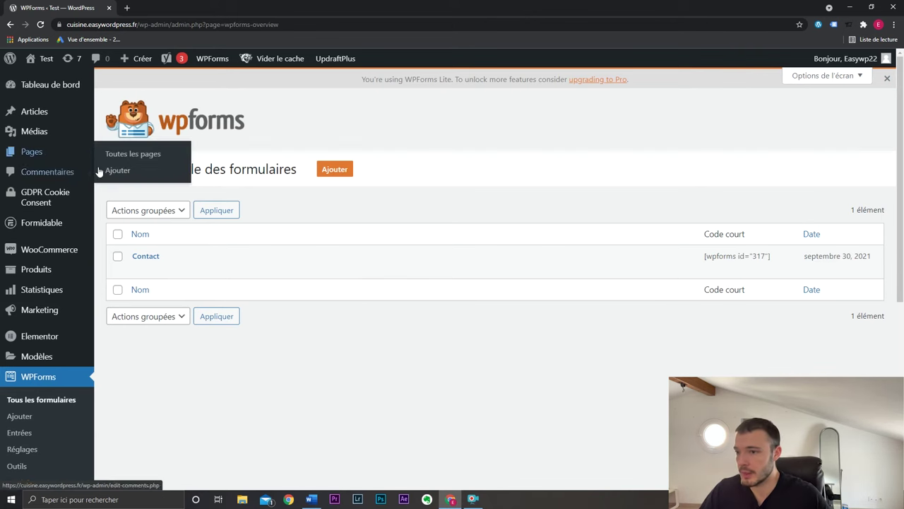
{"action": "middle_click", "coordinate": [134, 172]}
{"action": "left_click", "coordinate": [219, 6]}
{"action": "type", "text": "Contact"}
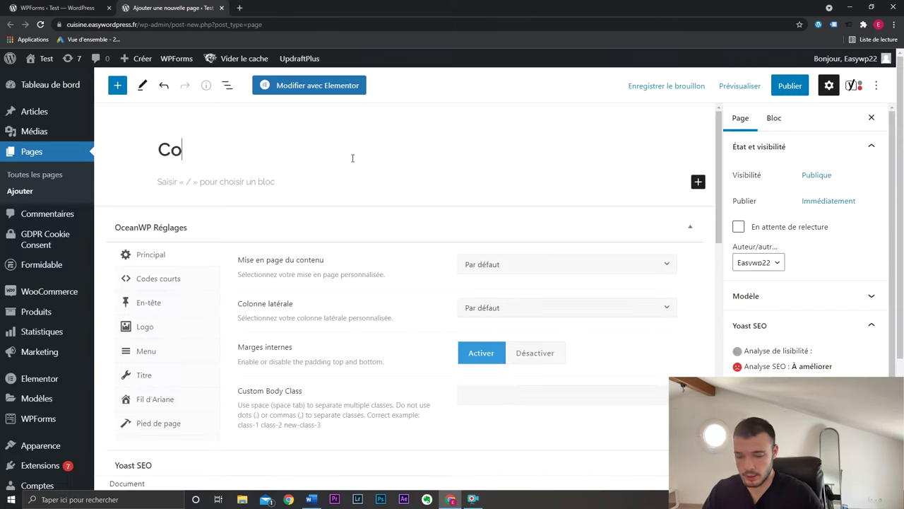
{"action": "left_click", "coordinate": [340, 87]}
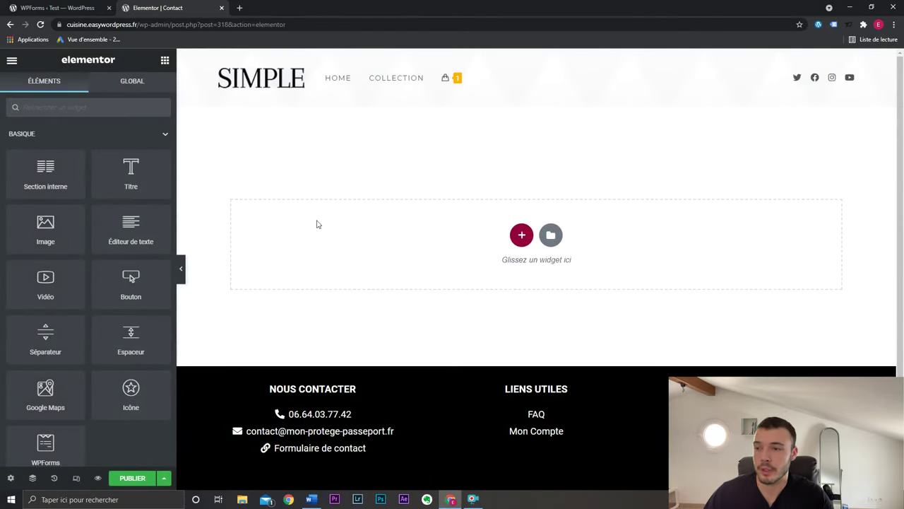
Add a Code court widget to the page, insert the shortcode [wpforms id="317"], and view the form at full width
{"action": "type", "text": "short"}
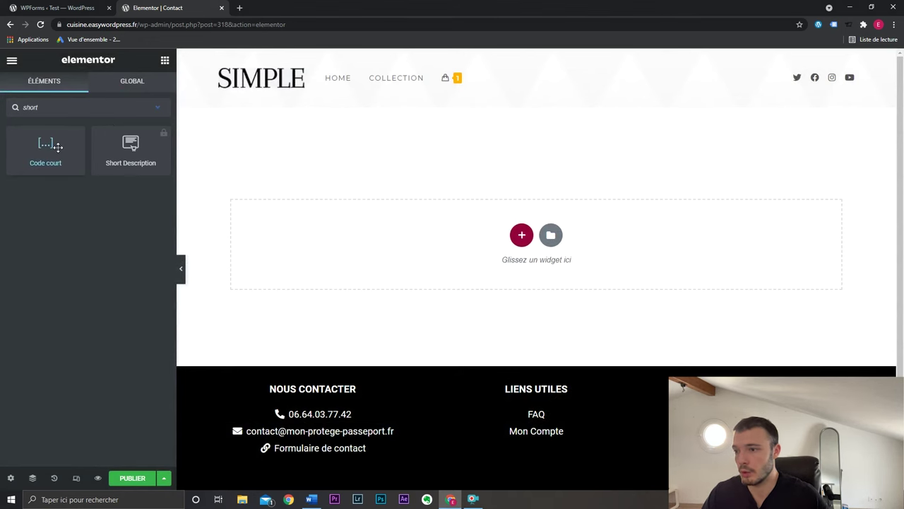
{"action": "left_click_drag", "start_coordinate": [56, 146], "coordinate": [466, 259]}
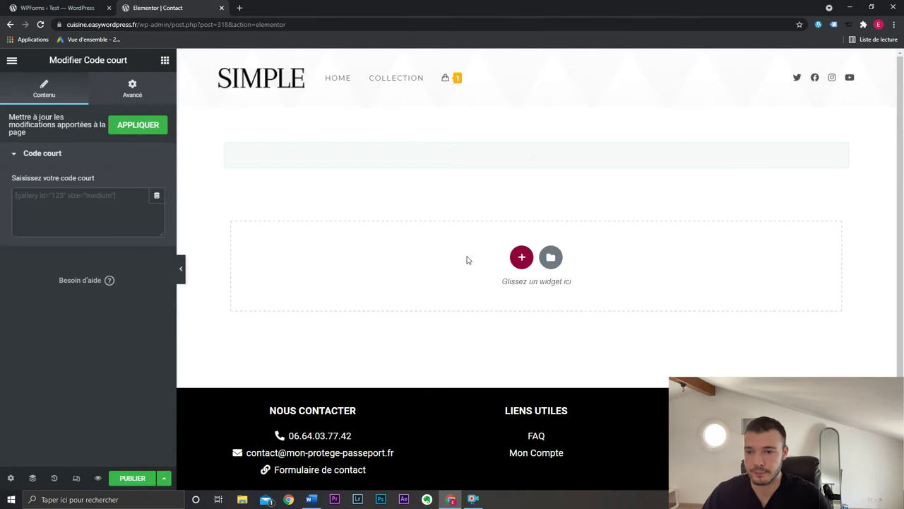
{"action": "key", "text": "ctrl+v"}
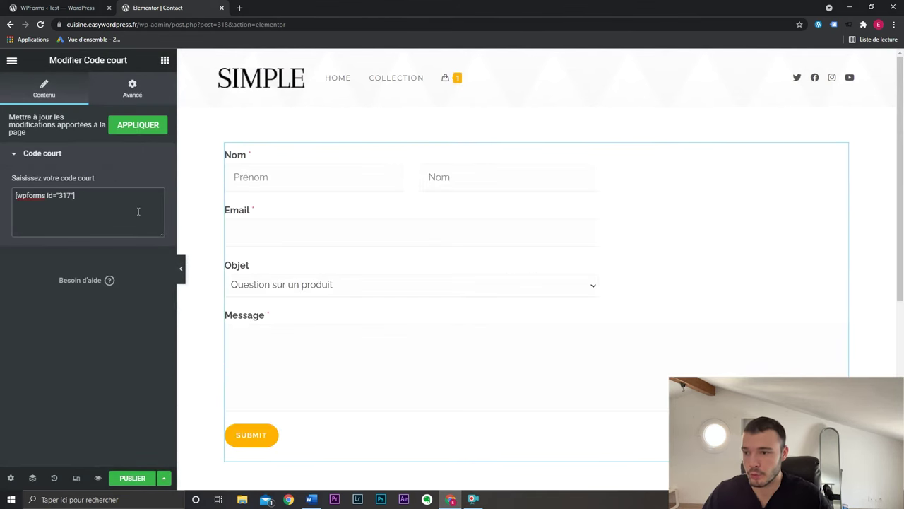
{"action": "left_click", "coordinate": [181, 267]}
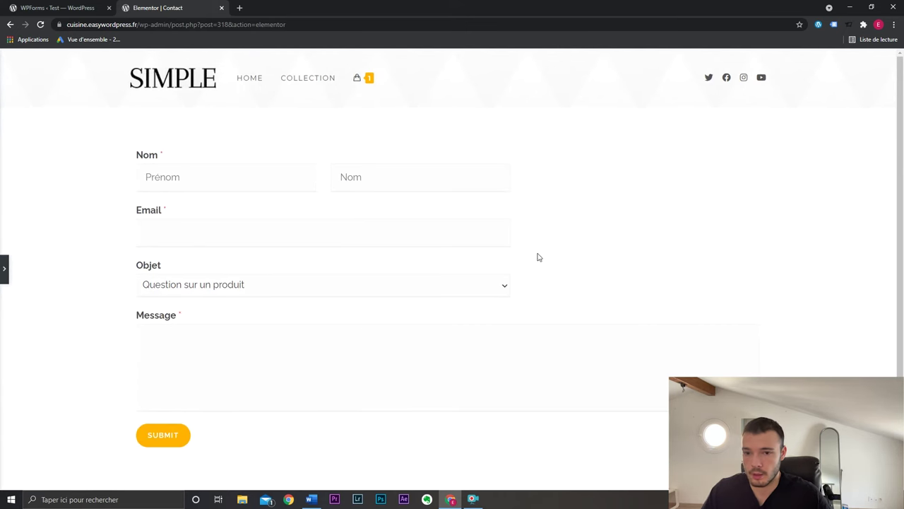
{"action": "left_click", "coordinate": [3, 269]}
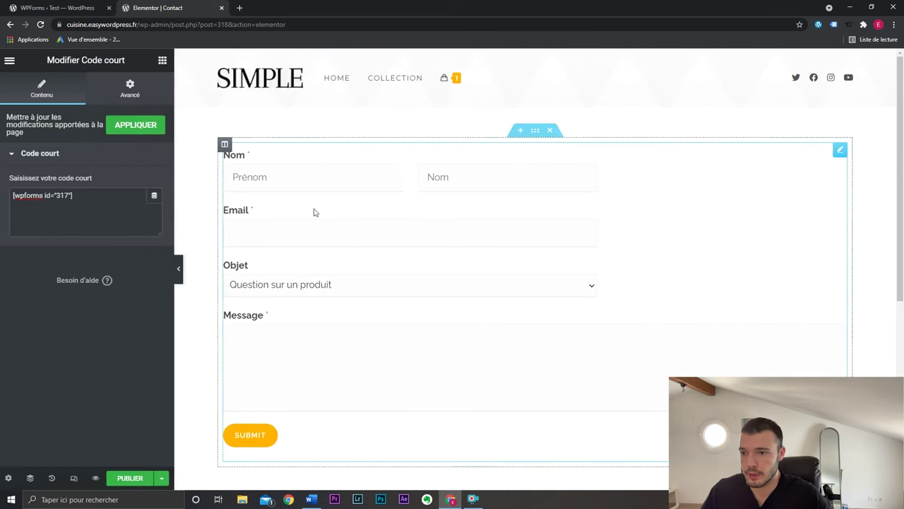
Add an empty column to the left of the form and make it narrower than the form's column
{"action": "right_click", "coordinate": [233, 148]}
{"action": "left_click", "coordinate": [279, 194]}
{"action": "left_click_drag", "start_coordinate": [543, 144], "coordinate": [240, 169]}
{"action": "left_click_drag", "start_coordinate": [537, 254], "coordinate": [459, 269]}
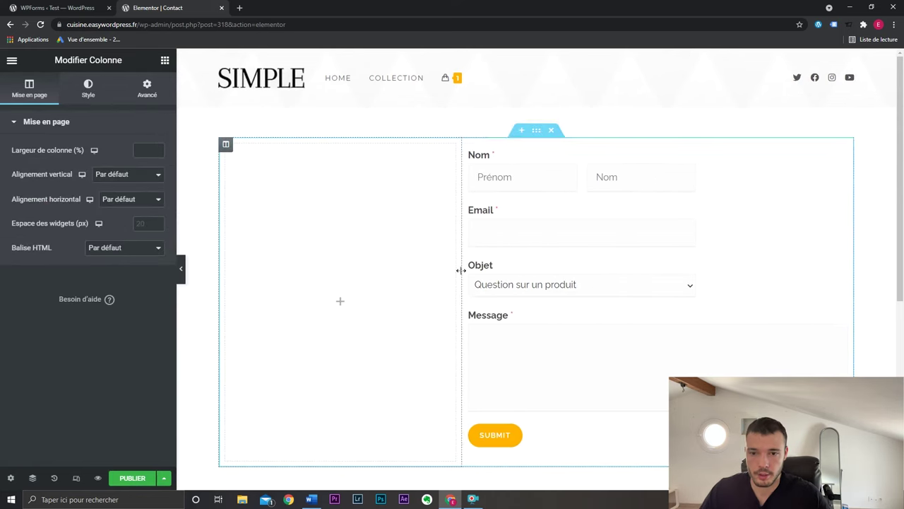
Add a Boîte d'icône widget to the empty column beside the form
{"action": "left_click", "coordinate": [164, 59]}
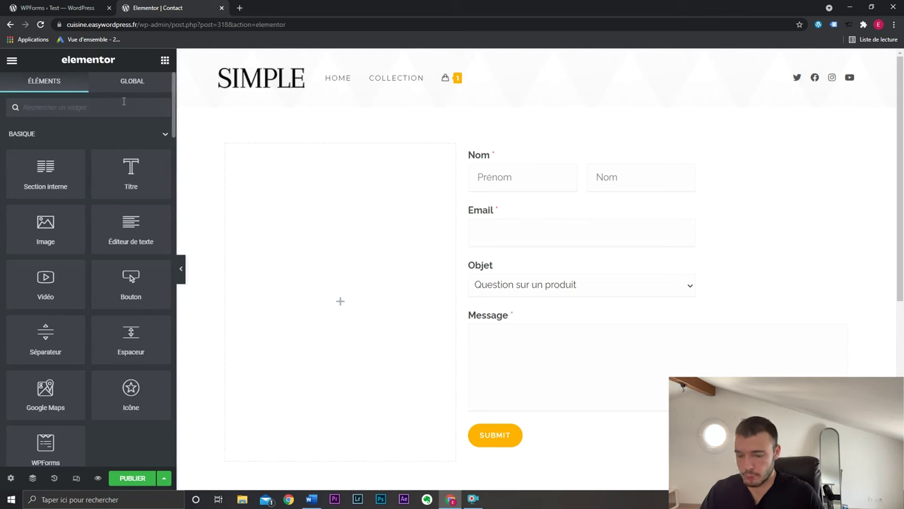
{"action": "type", "text": "ico"}
{"action": "left_click_drag", "start_coordinate": [131, 150], "coordinate": [328, 226]}
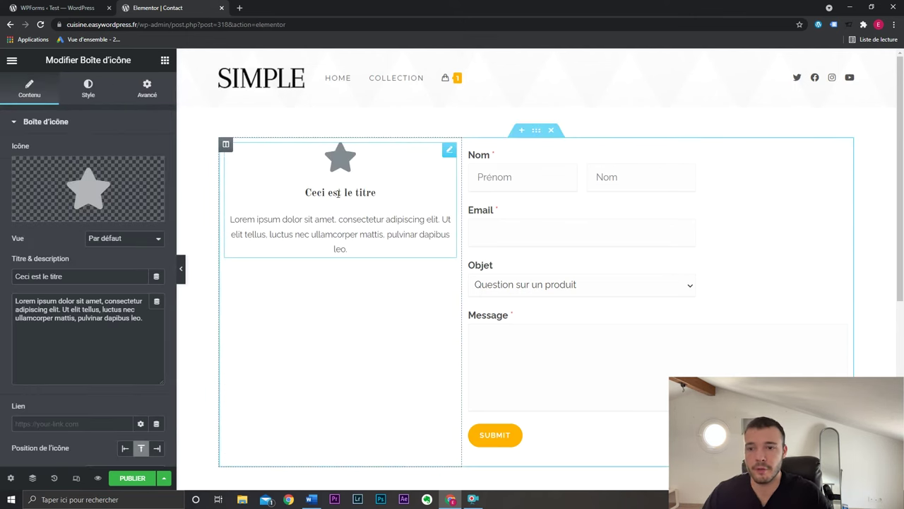
Duplicate the icon box twice within its column and narrow that column slightly
{"action": "right_click", "coordinate": [318, 219]}
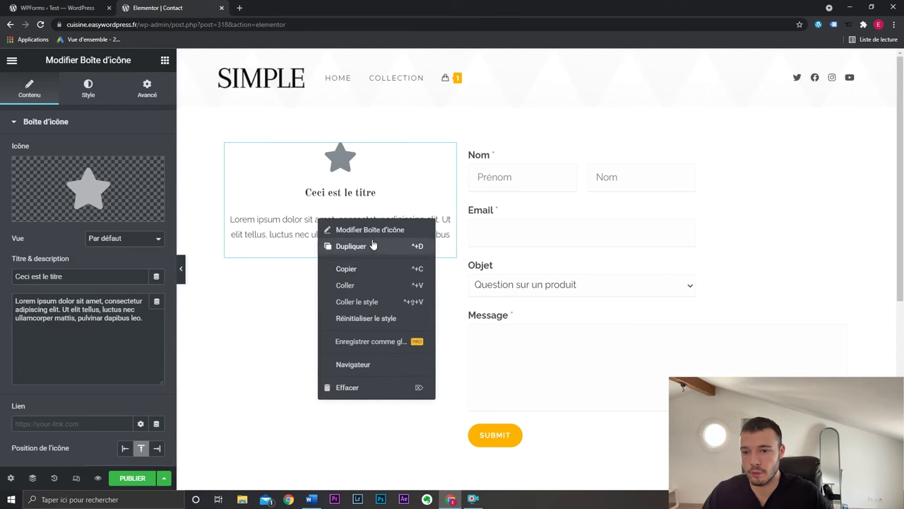
{"action": "left_click", "coordinate": [373, 244]}
{"action": "right_click", "coordinate": [357, 305]}
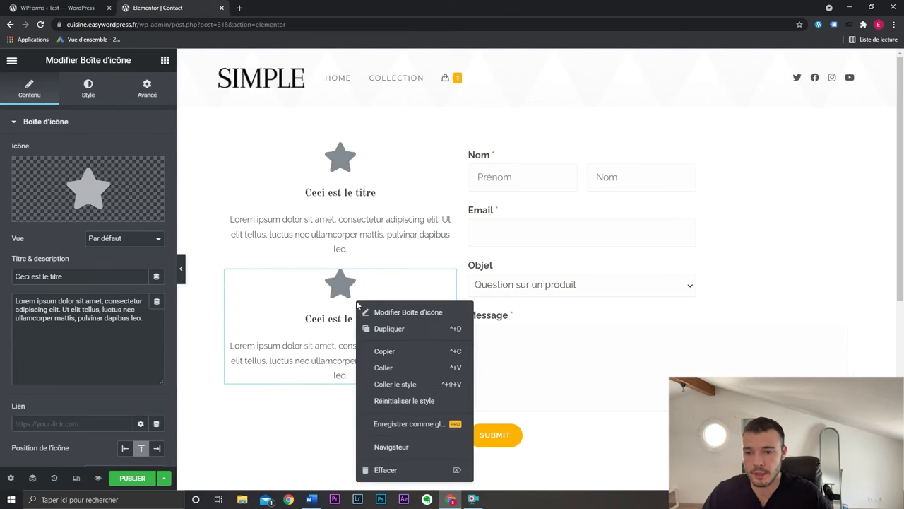
{"action": "left_click", "coordinate": [380, 333]}
{"action": "scroll", "coordinate": [378, 336], "scroll_direction": "down", "scroll_amount": 1}
{"action": "scroll", "coordinate": [378, 335], "scroll_direction": "up", "scroll_amount": 1}
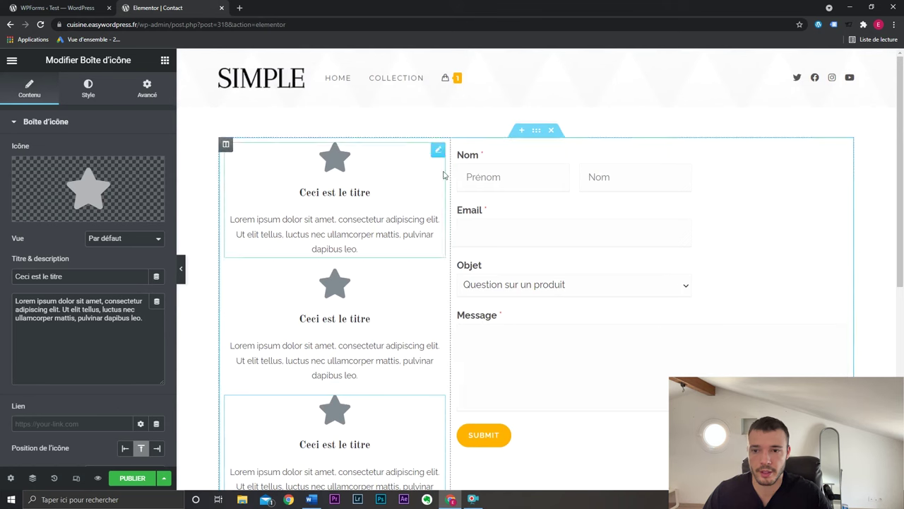
Preview the Contact page and check the form's name, email, Objet and message fields
{"action": "left_click", "coordinate": [98, 478]}
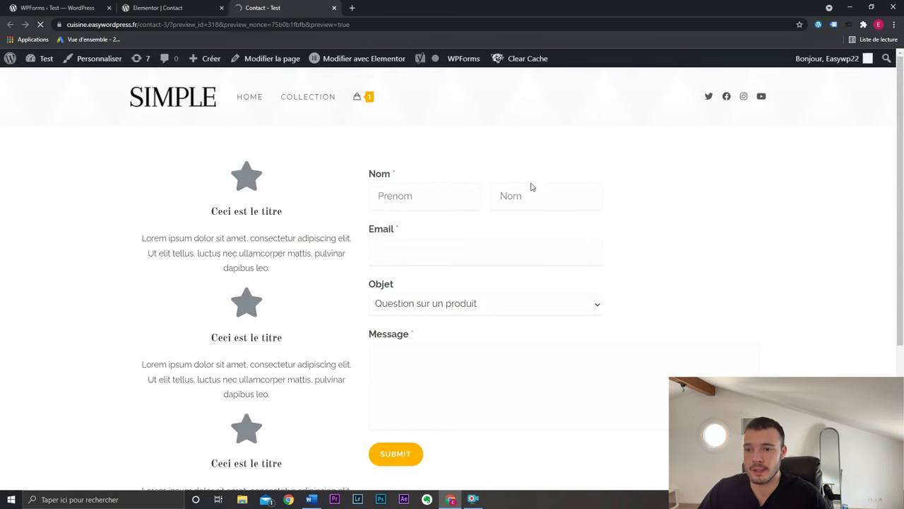
{"action": "scroll", "coordinate": [530, 185], "scroll_direction": "down", "scroll_amount": 1}
{"action": "left_click", "coordinate": [423, 125]}
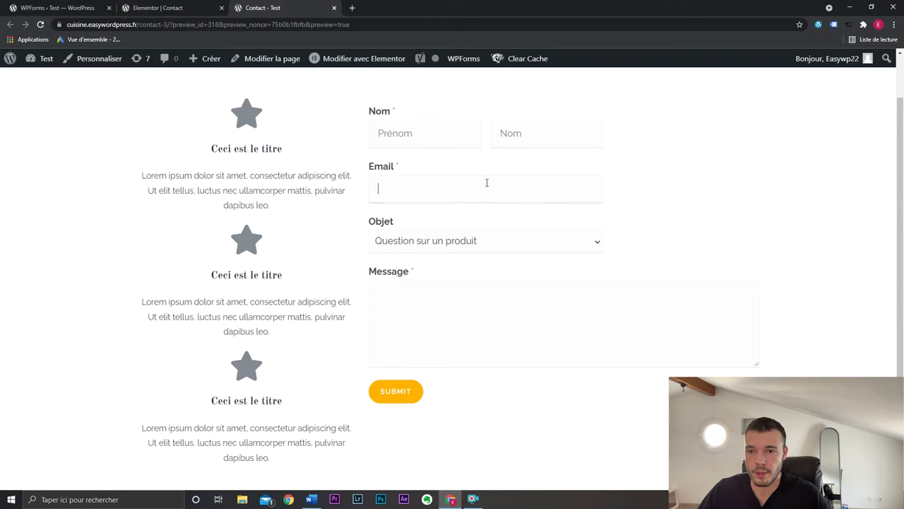
{"action": "left_click", "coordinate": [497, 238]}
{"action": "left_click", "coordinate": [468, 346]}
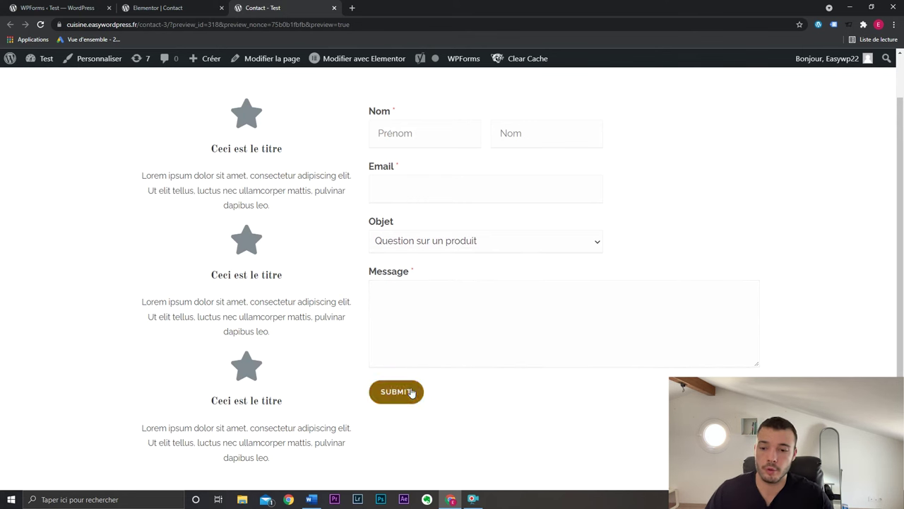
Reopen the Contact form's general settings in WPForms and change the submit button text to "Envoyer"
{"action": "left_click", "coordinate": [82, 7]}
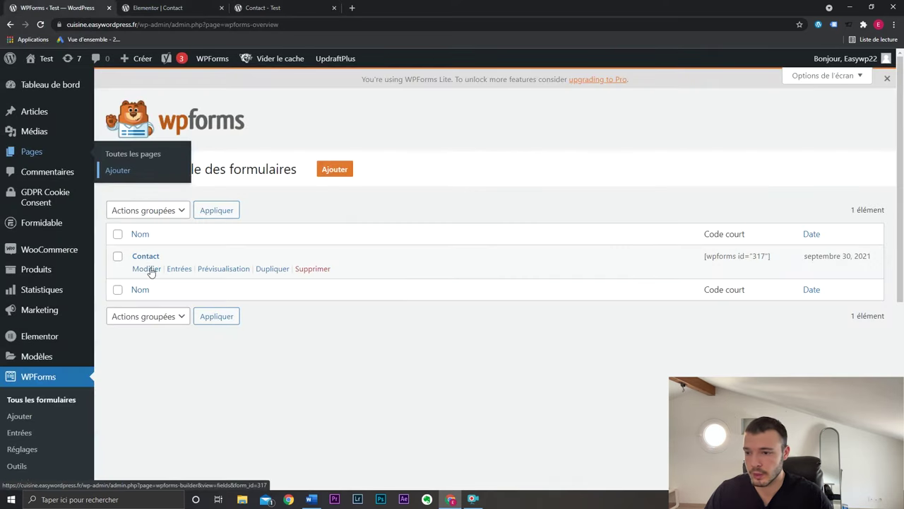
{"action": "left_click", "coordinate": [148, 271]}
{"action": "left_click", "coordinate": [33, 202]}
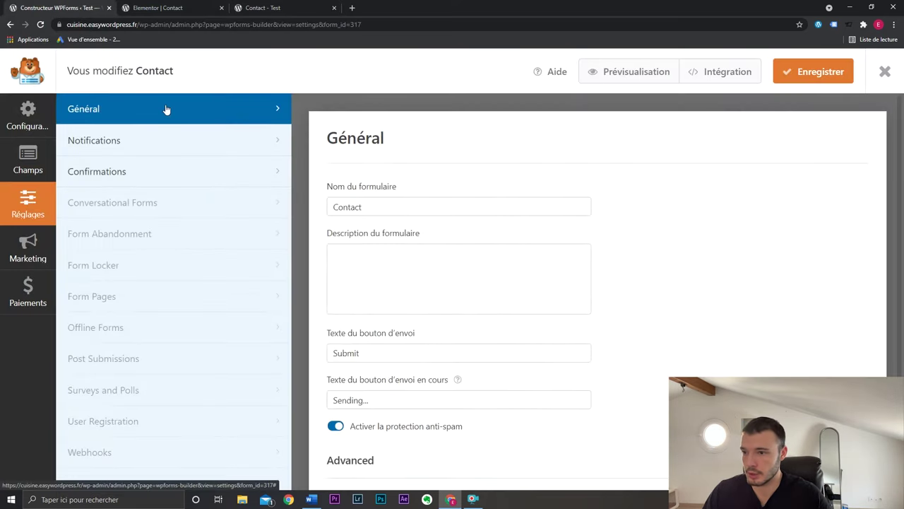
{"action": "scroll", "coordinate": [673, 279], "scroll_direction": "down", "scroll_amount": 1}
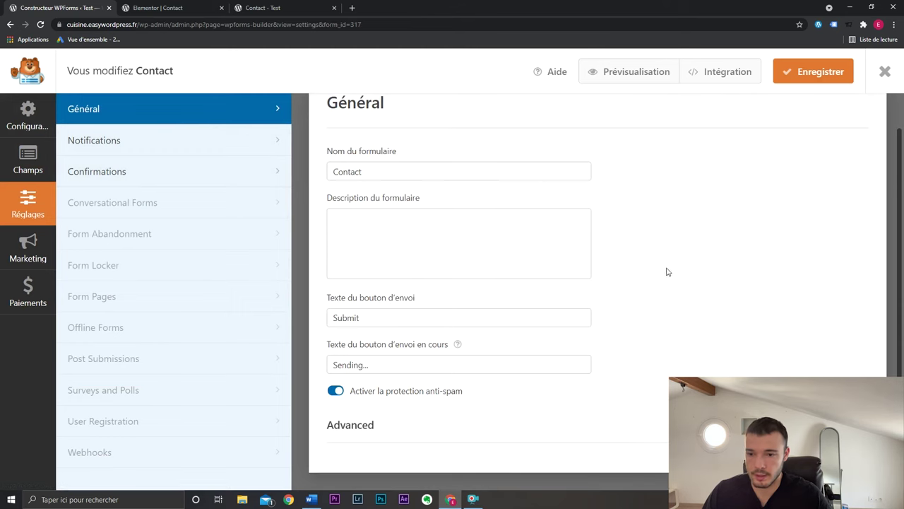
{"action": "double_click", "coordinate": [391, 316]}
{"action": "type", "text": "Envoye"}
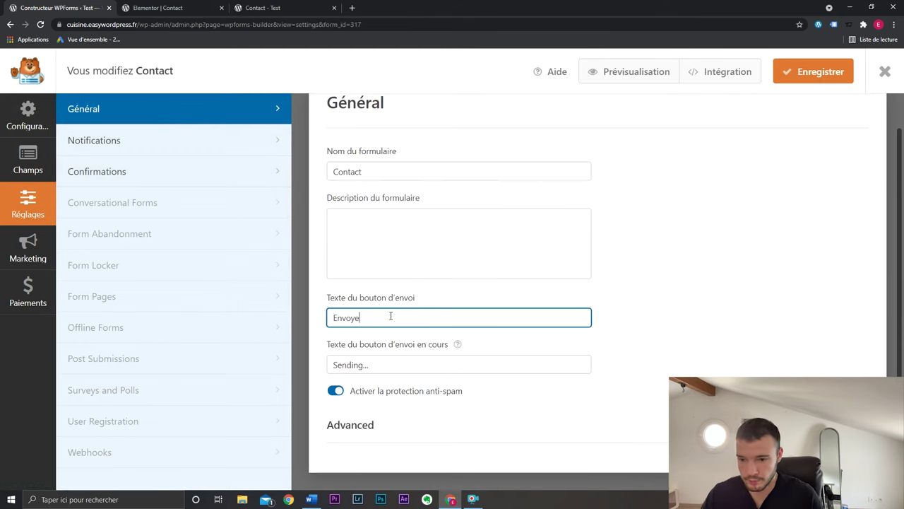
{"action": "type", "text": "r"}
Change the button text shown while sending to "Envoi en cours..." and save the form
{"action": "left_click_drag", "start_coordinate": [360, 365], "coordinate": [291, 370]}
{"action": "type", "text": "Envo"}
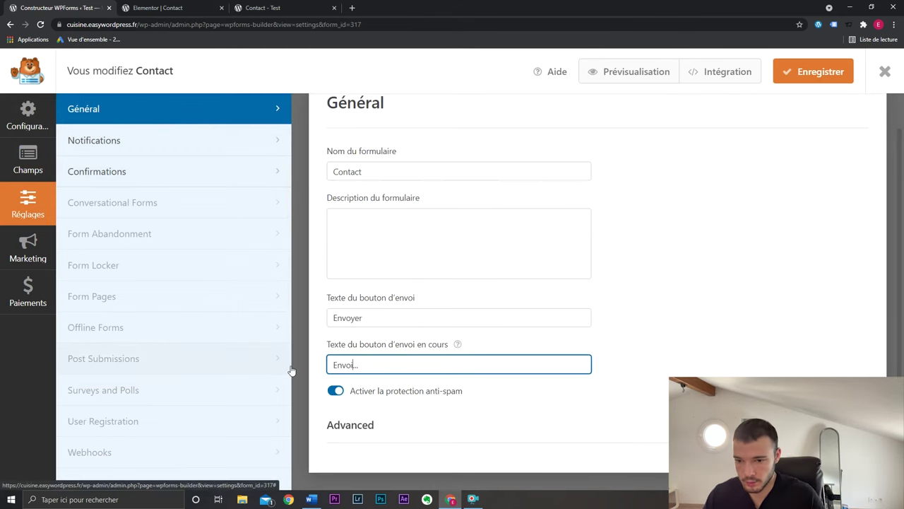
{"action": "type", "text": "i en cours"}
{"action": "left_click", "coordinate": [815, 76]}
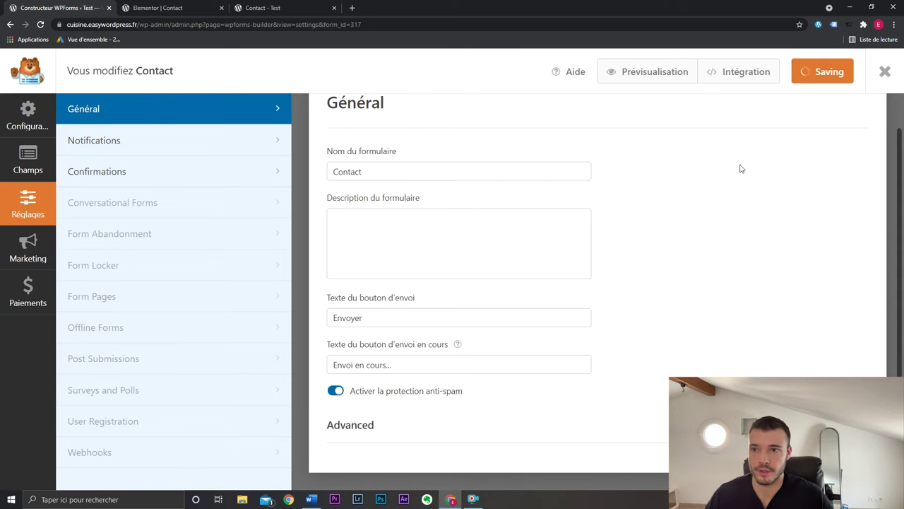
Check the submit button text on the page preview, and close the preview and Elementor tabs
{"action": "left_click", "coordinate": [269, 7]}
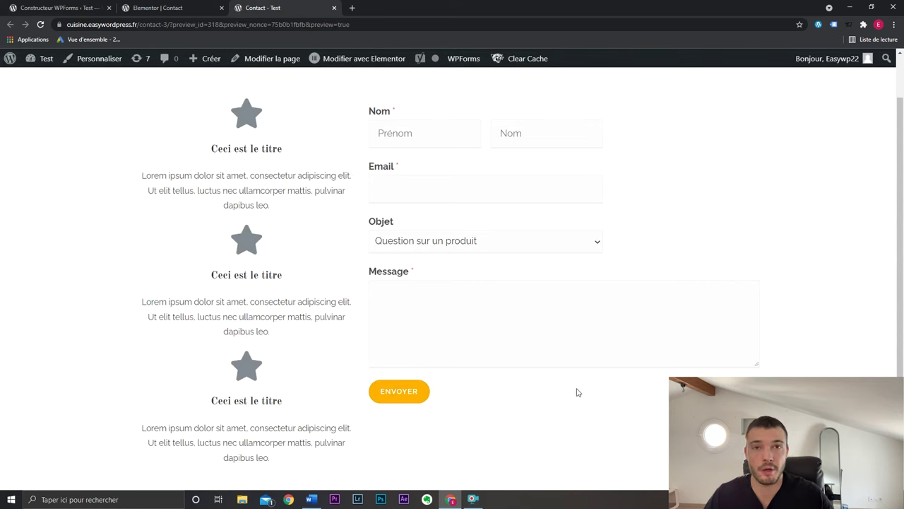
{"action": "left_click", "coordinate": [333, 8]}
{"action": "left_click", "coordinate": [221, 8]}
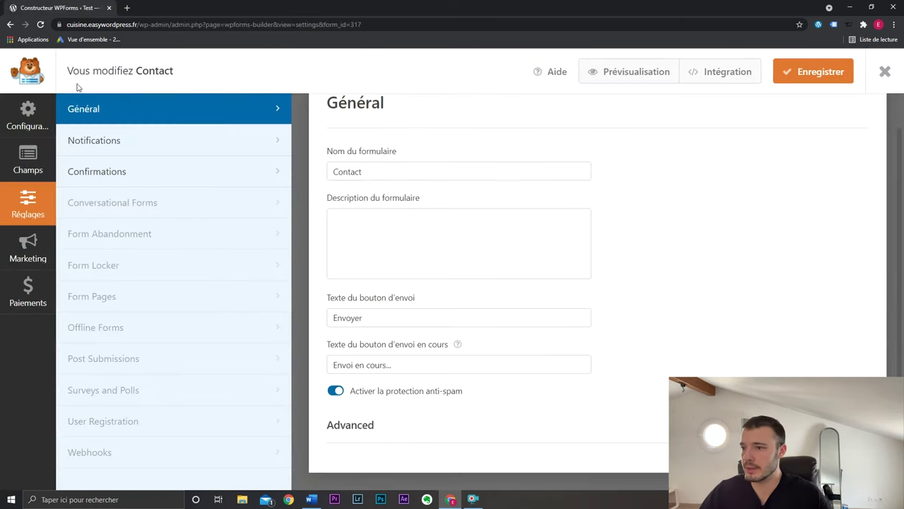
Leave the form builder, open the global WPForms settings and review the reCAPTCHA types and key fields in the CAPTCHA settings
{"action": "left_click", "coordinate": [884, 70]}
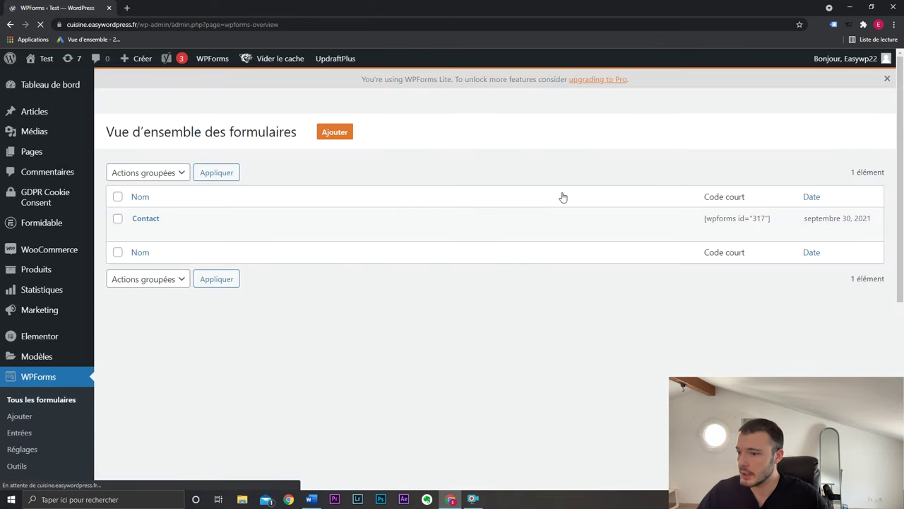
{"action": "scroll", "coordinate": [372, 309], "scroll_direction": "down", "scroll_amount": 2}
{"action": "left_click", "coordinate": [30, 321]}
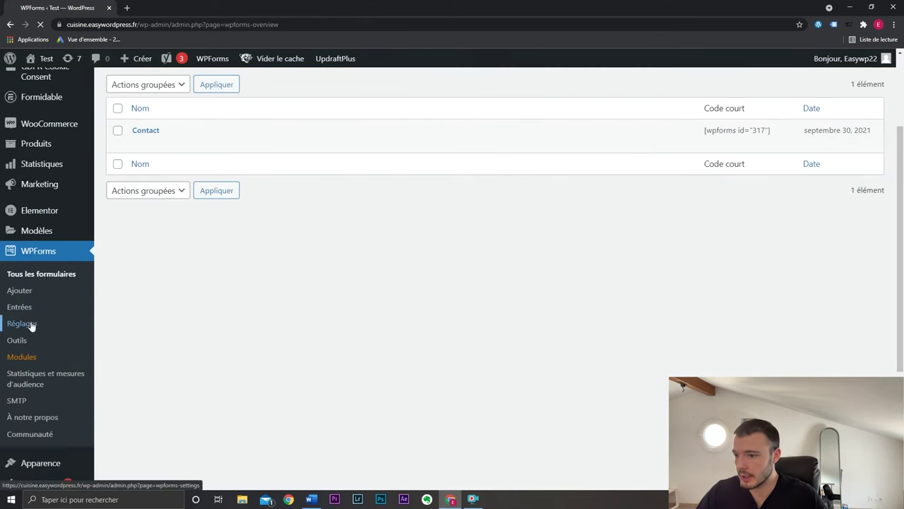
{"action": "left_click", "coordinate": [209, 170]}
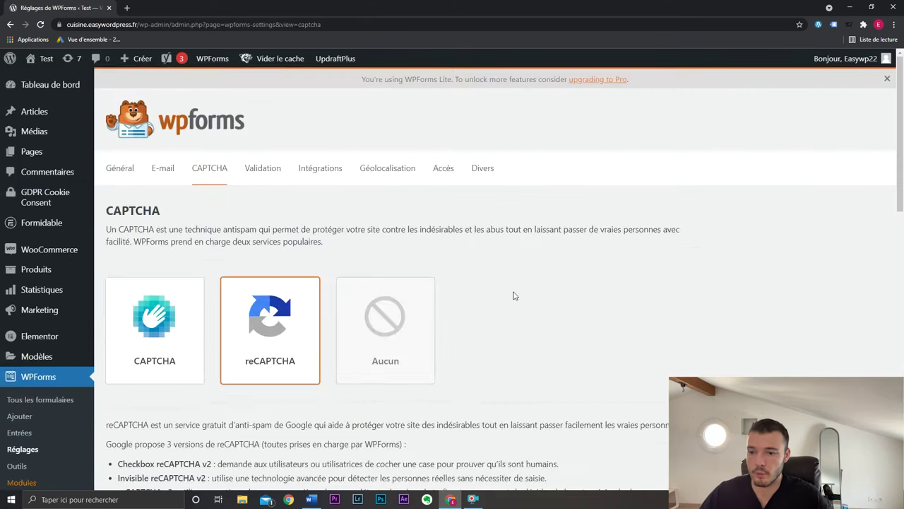
{"action": "scroll", "coordinate": [515, 296], "scroll_direction": "down", "scroll_amount": 5}
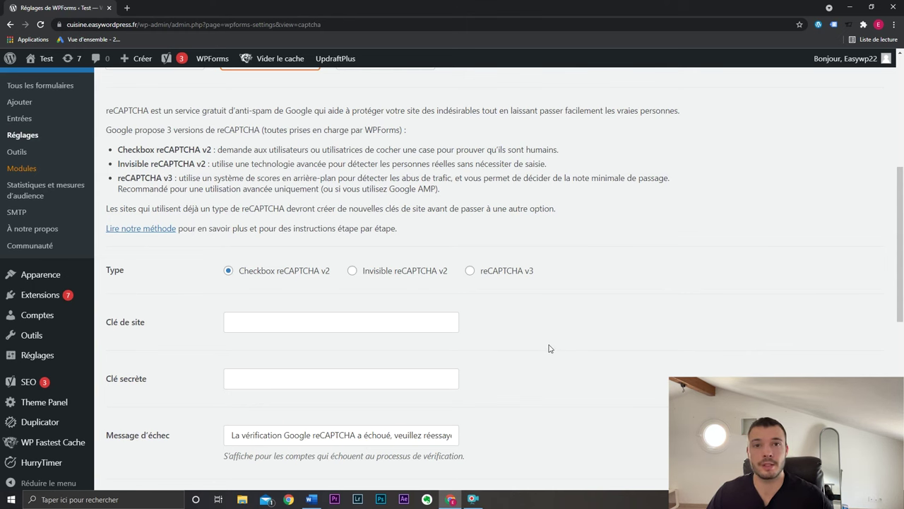
{"action": "scroll", "coordinate": [288, 143], "scroll_direction": "up", "scroll_amount": 5}
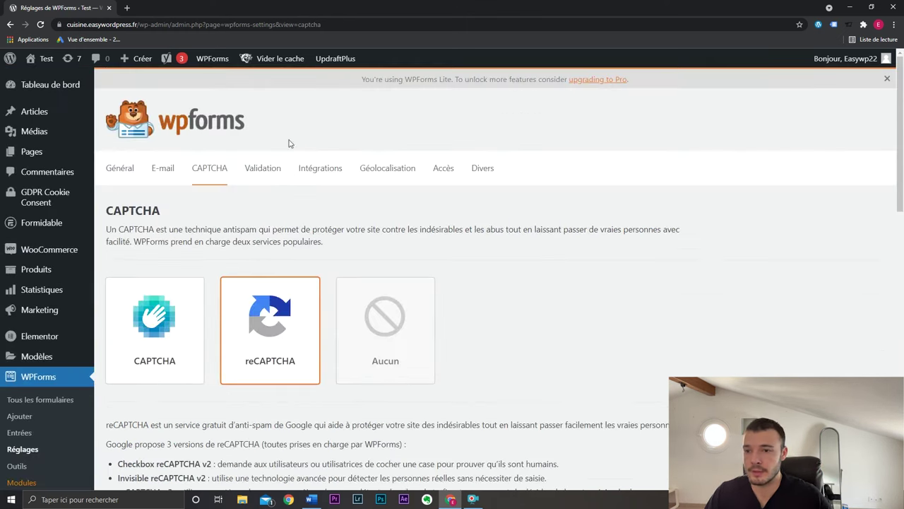
Review the WPForms validation messages and select the text of the "Nécessaire" message
{"action": "left_click", "coordinate": [272, 171]}
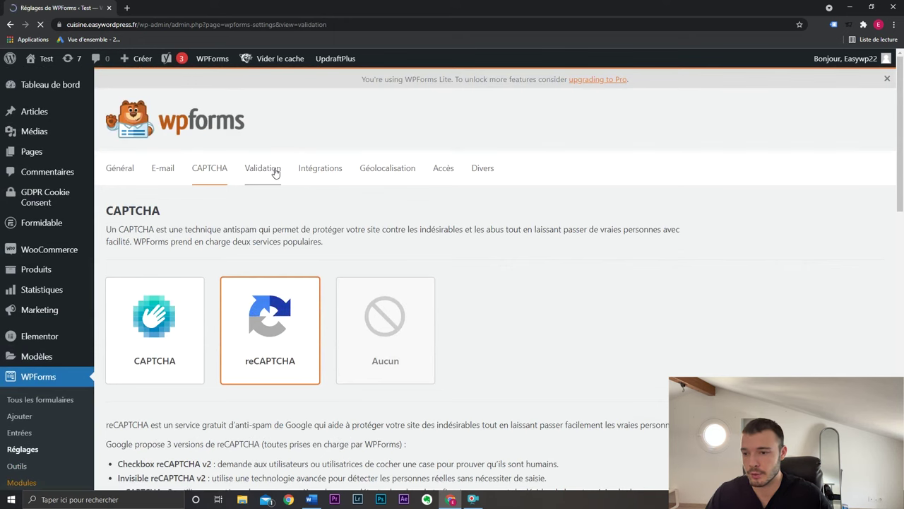
{"action": "scroll", "coordinate": [571, 273], "scroll_direction": "down", "scroll_amount": 1}
{"action": "scroll", "coordinate": [406, 274], "scroll_direction": "down", "scroll_amount": 3}
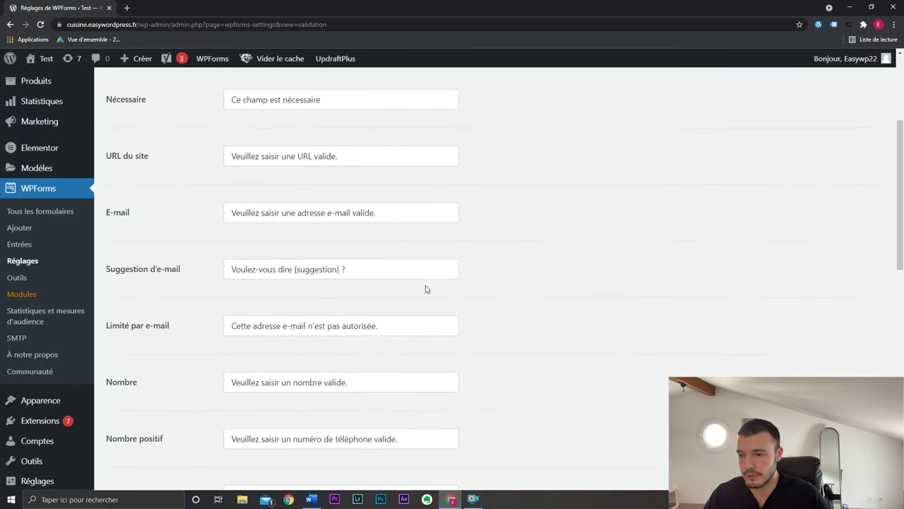
{"action": "scroll", "coordinate": [506, 307], "scroll_direction": "up", "scroll_amount": 2}
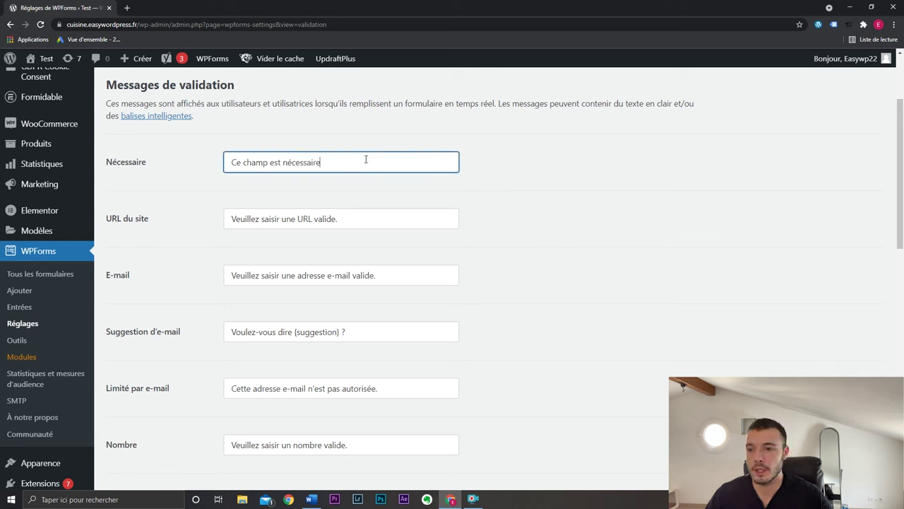
{"action": "left_click_drag", "start_coordinate": [365, 158], "coordinate": [212, 160]}
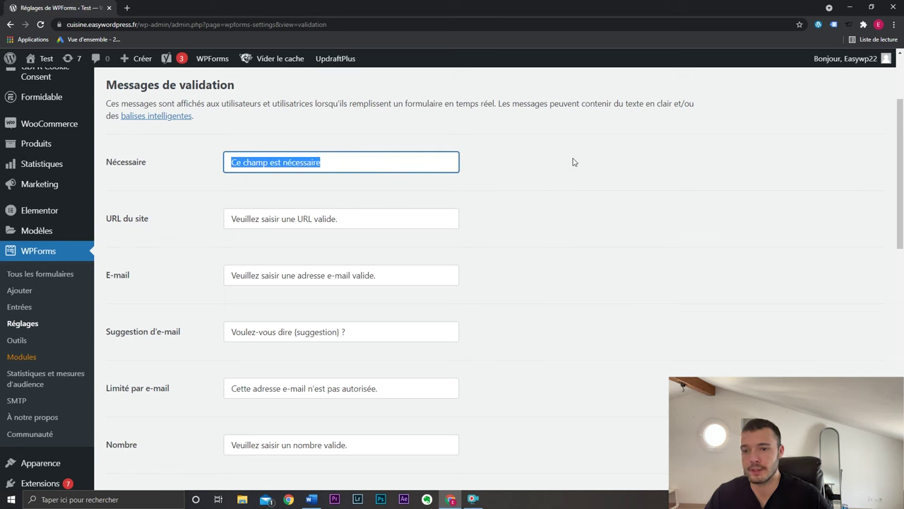